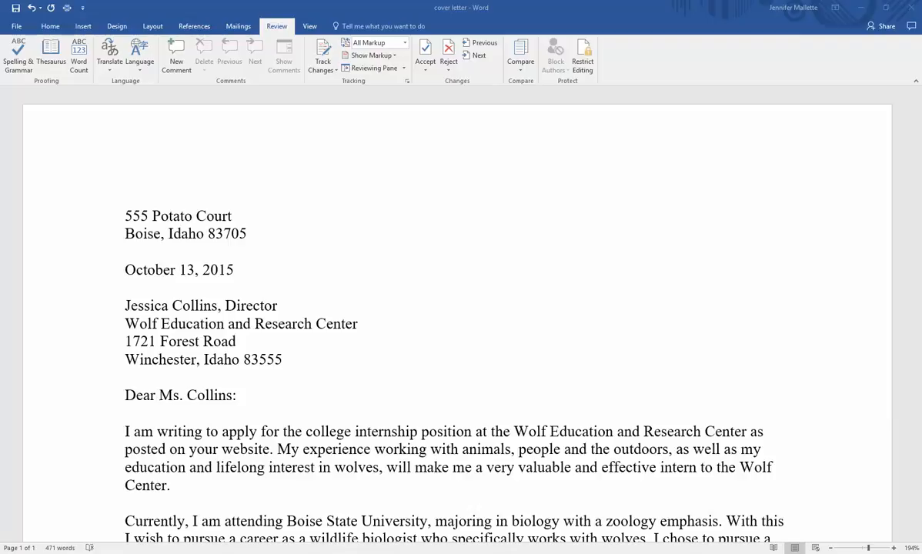
# Step: Turn on Track Changes for the cover letter
pyautogui.click(249, 377)
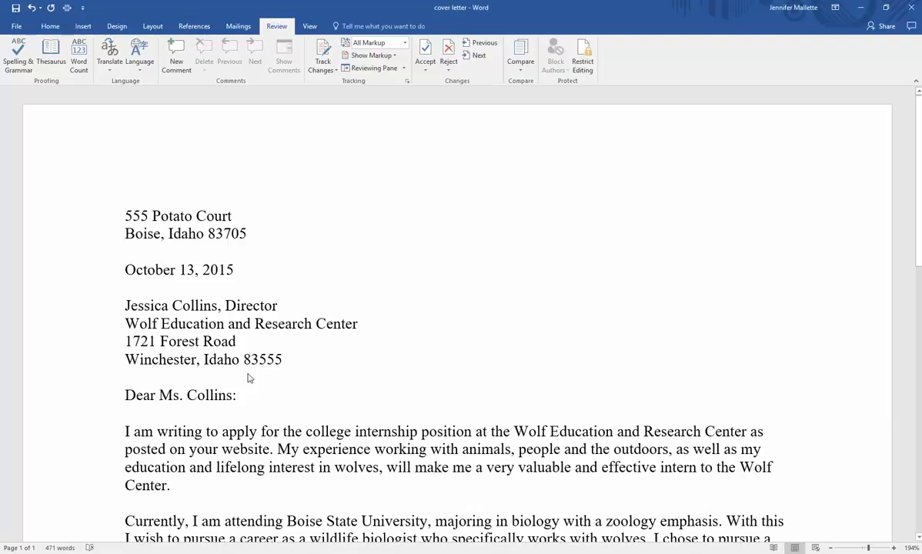
pyautogui.scroll(-3, 250, 377)
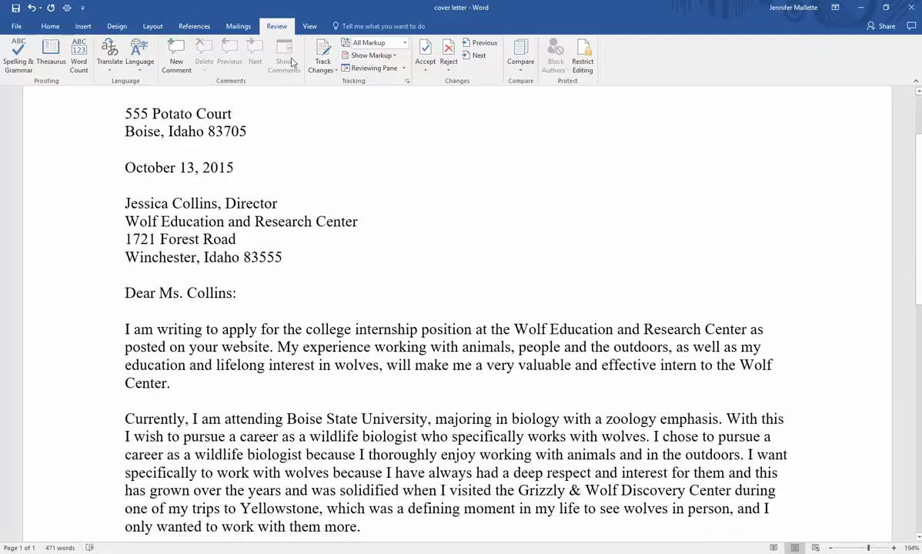
pyautogui.click(323, 55)
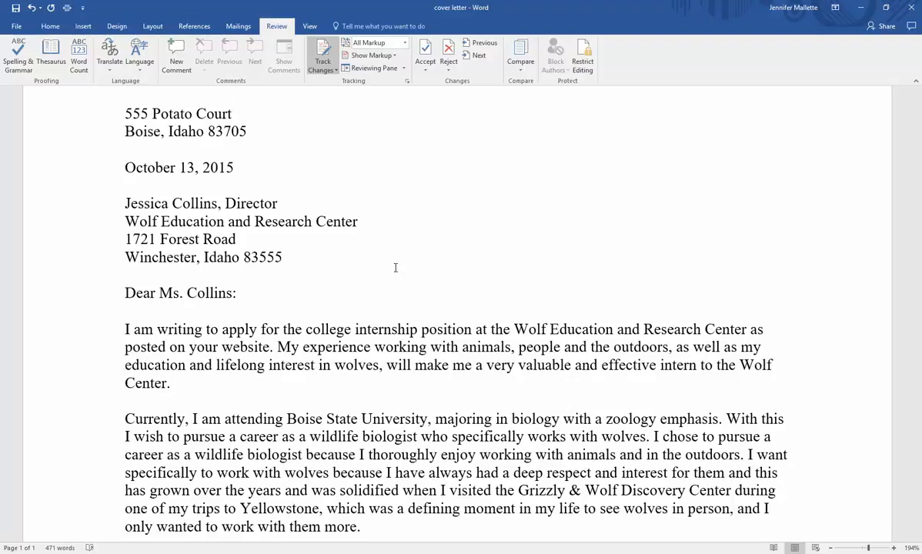
# Step: In the first paragraph, delete "very" and "valuable and" before "effective intern" and change the preceding "a" to "an"
pyautogui.doubleClick(500, 366)
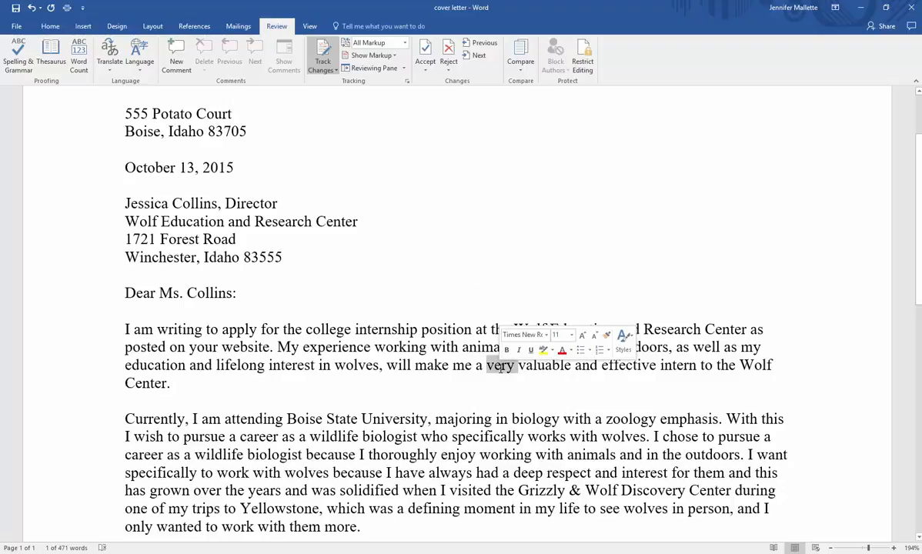
pyautogui.press('Delete')
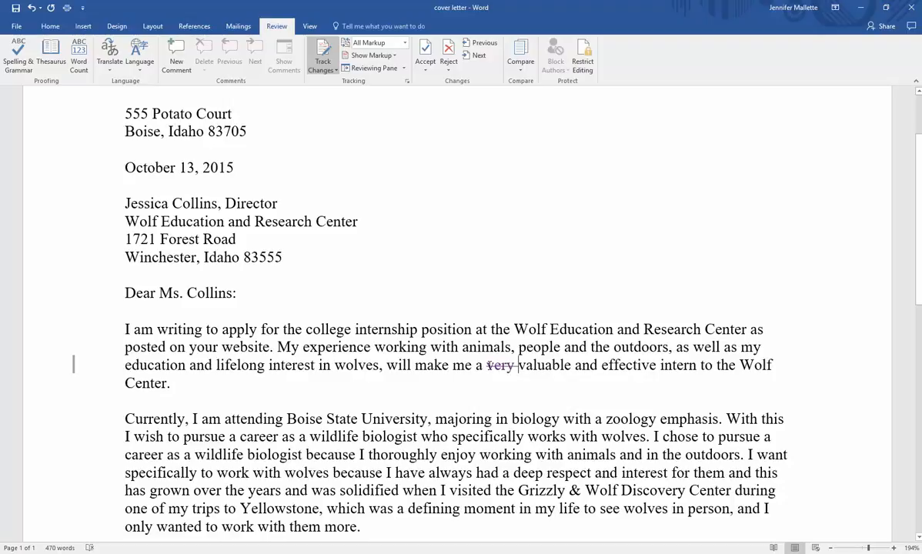
pyautogui.click(484, 367)
pyautogui.write('n')
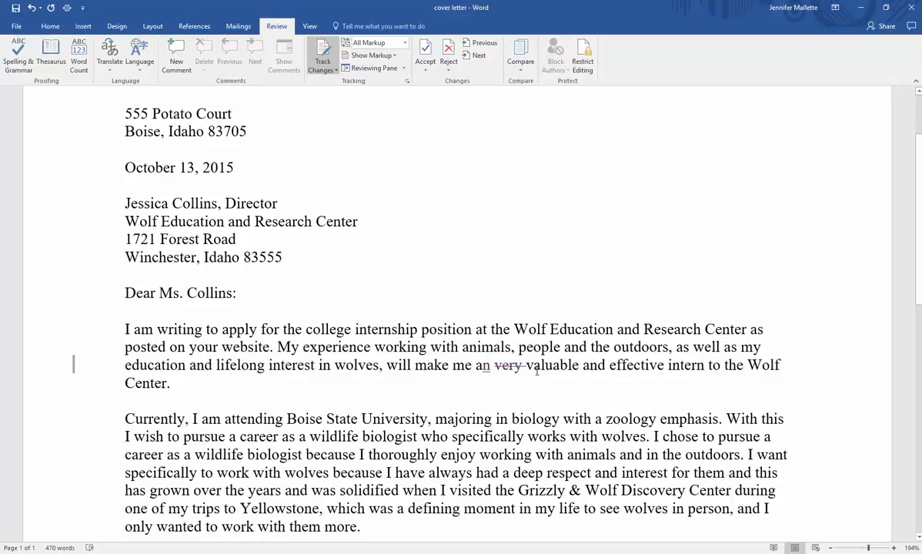
pyautogui.moveTo(526, 368); pyautogui.dragTo(600, 370)
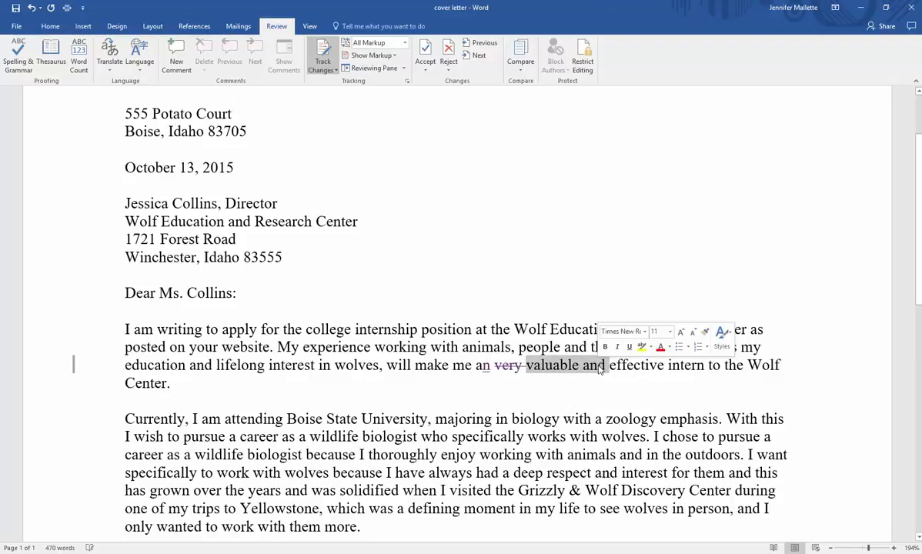
pyautogui.press('Delete')
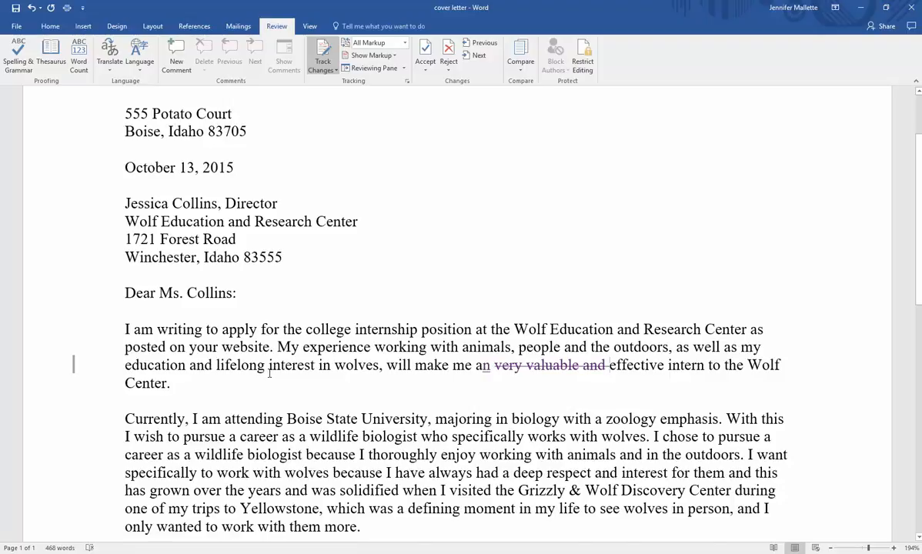
# Step: In the second paragraph, replace "Currently, I am attending" with "As a current student" and delete "With this" from the following sentence
pyautogui.scroll(-1, 269, 373)
pyautogui.scroll(-3, 269, 372)
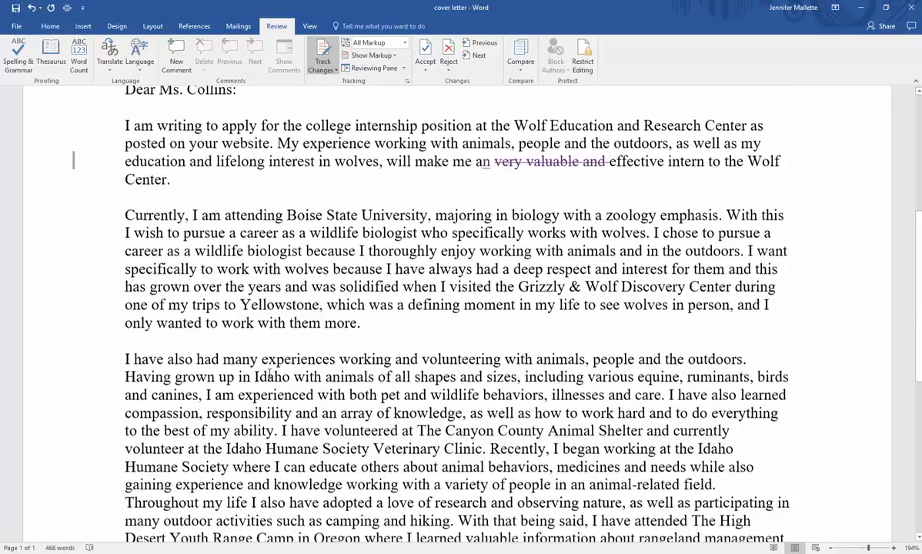
pyautogui.scroll(-1, 269, 373)
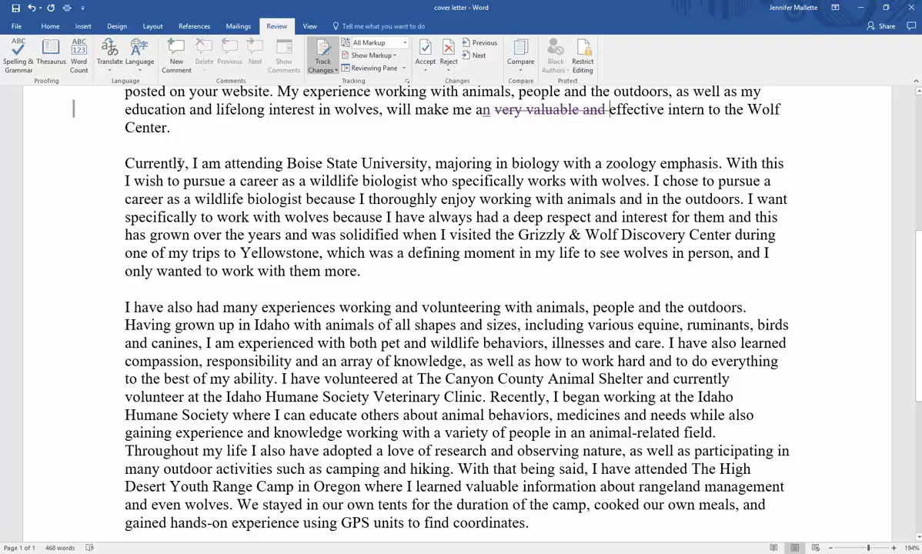
pyautogui.moveTo(124, 163); pyautogui.dragTo(264, 163)
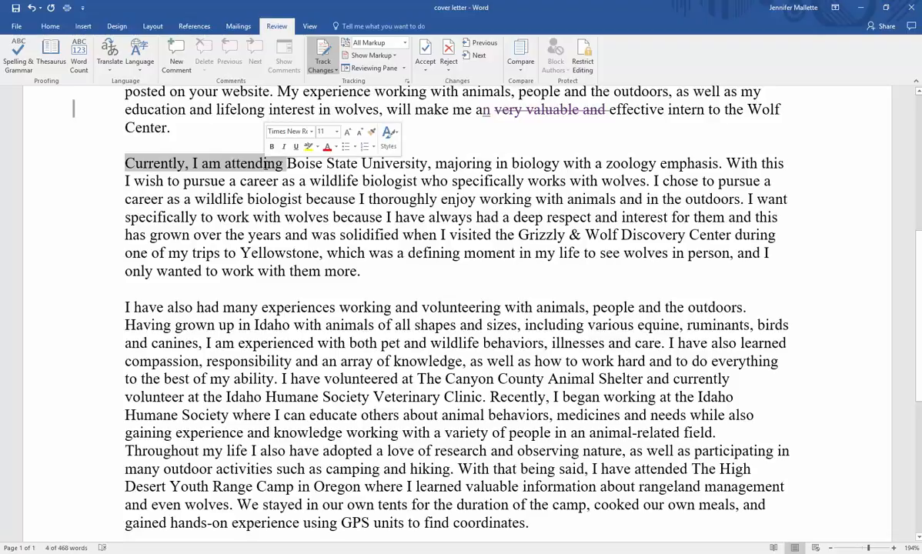
pyautogui.write('As a current student')
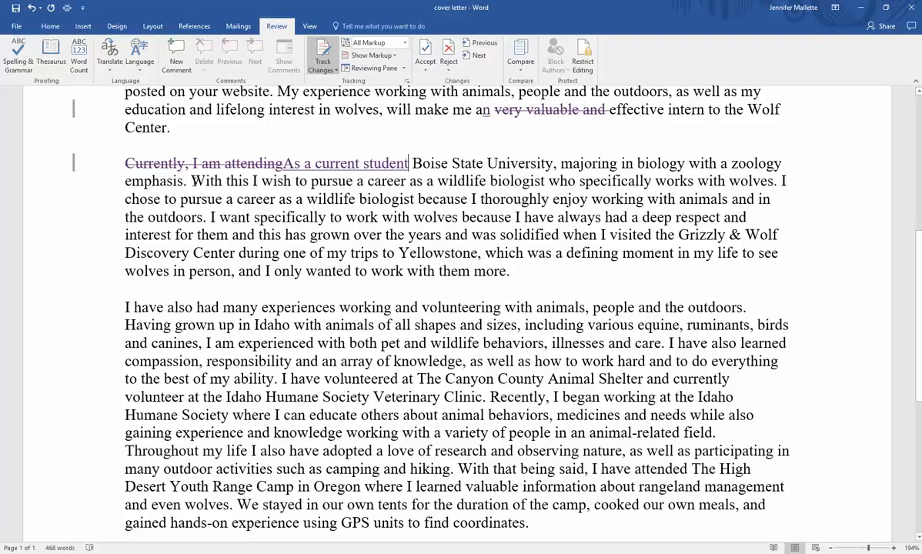
pyautogui.moveTo(190, 179); pyautogui.dragTo(277, 197)
pyautogui.press('Delete')
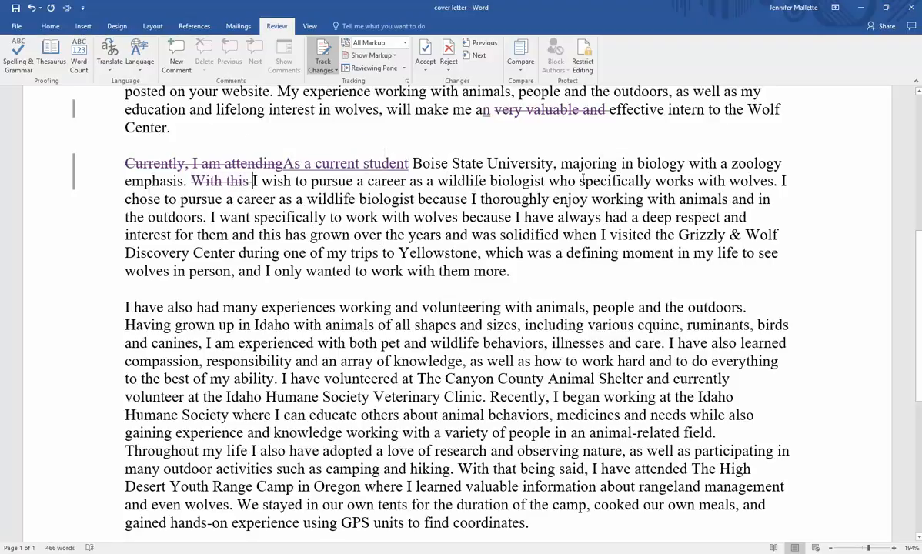
# Step: Delete "who specifically" after "wildlife biologist" and insert "ing" directly after "work"
pyautogui.moveTo(562, 181); pyautogui.dragTo(656, 181)
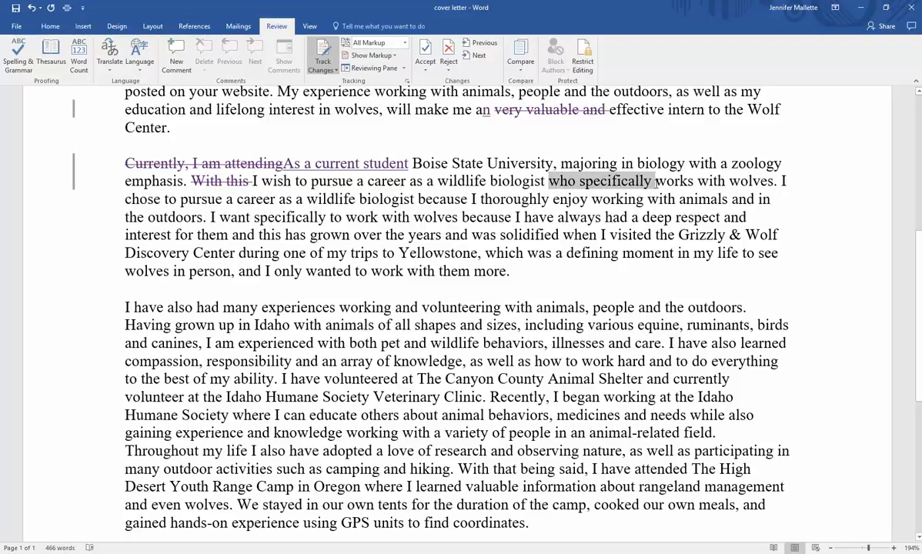
pyautogui.press('Delete')
pyautogui.press('Right')
pyautogui.press('Right')
pyautogui.press('Right')
pyautogui.press('Right')
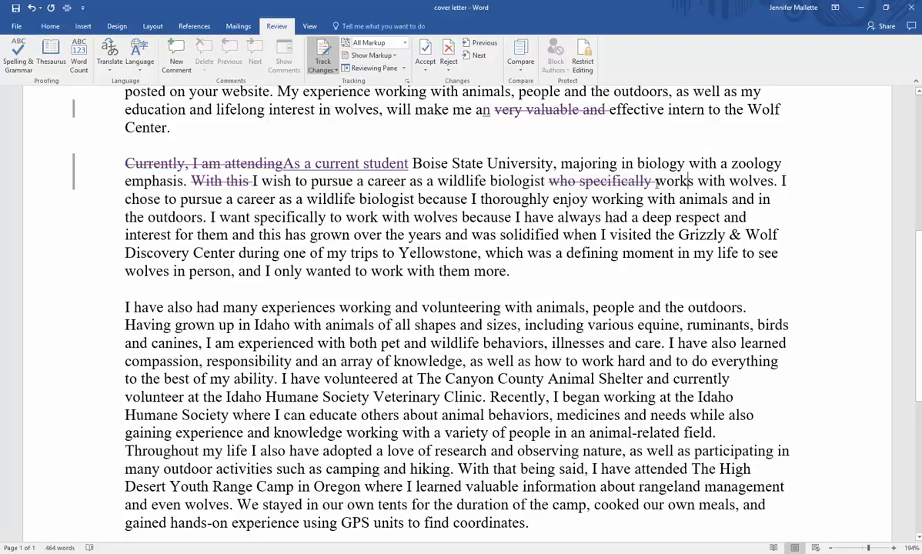
pyautogui.write('ing')
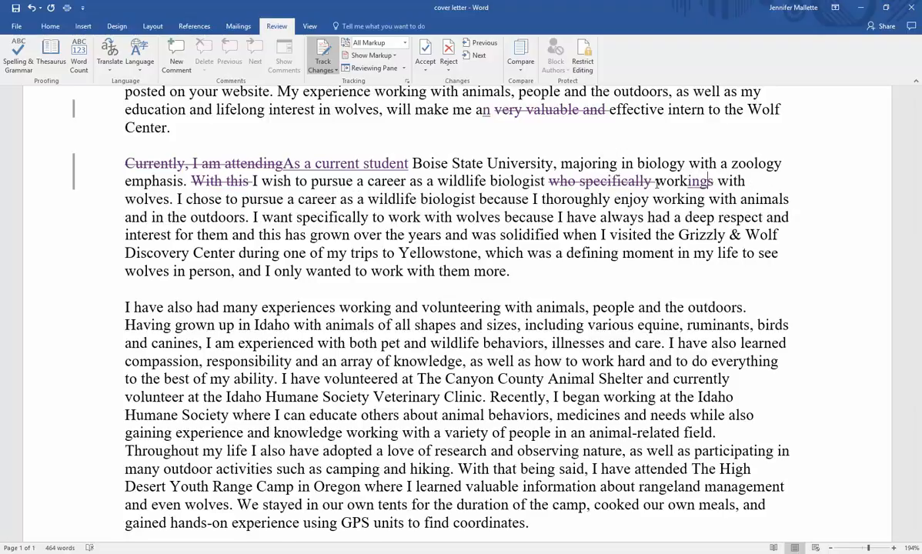
# Step: Insert "at" before "Boise State University" and capitalize "when" in "when I visited the Grizzly & Wolf Discovery Center"
pyautogui.click(414, 166)
pyautogui.write('at')
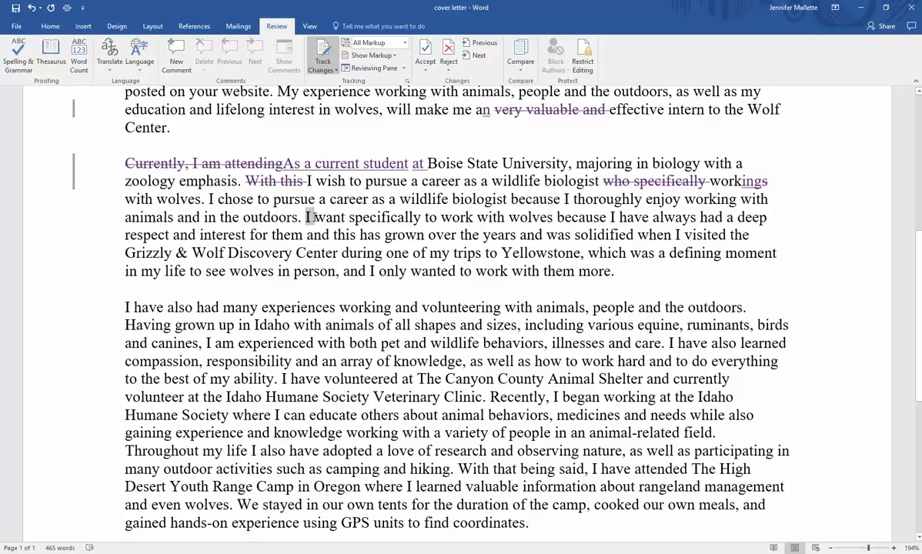
pyautogui.doubleClick(308, 217)
pyautogui.click(331, 235)
pyautogui.click(639, 235)
pyautogui.press('Delete')
pyautogui.write('W')
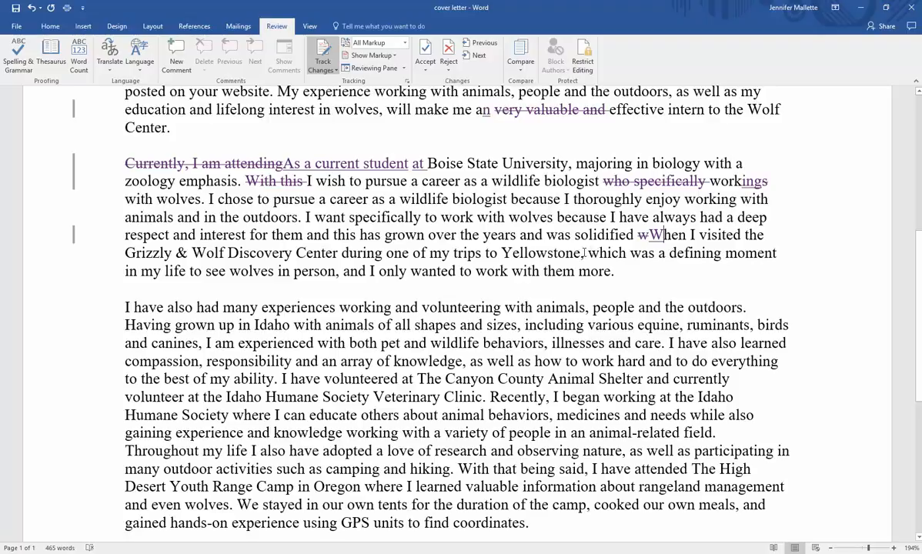
# Step: Replace ", which was a defining moment in my life to see" after "Yellowstone" with " and saw"
pyautogui.moveTo(583, 253); pyautogui.dragTo(225, 275)
pyautogui.write('and')
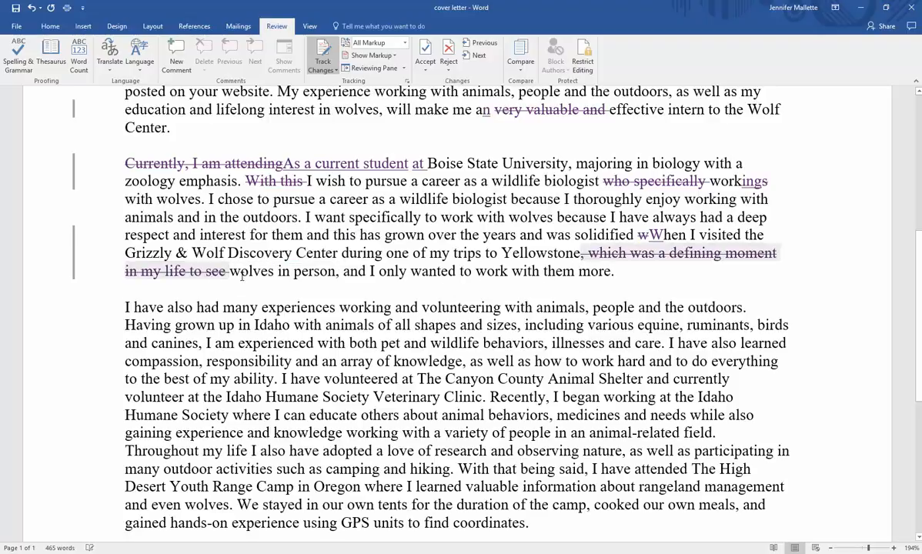
pyautogui.write(' sawwolves')
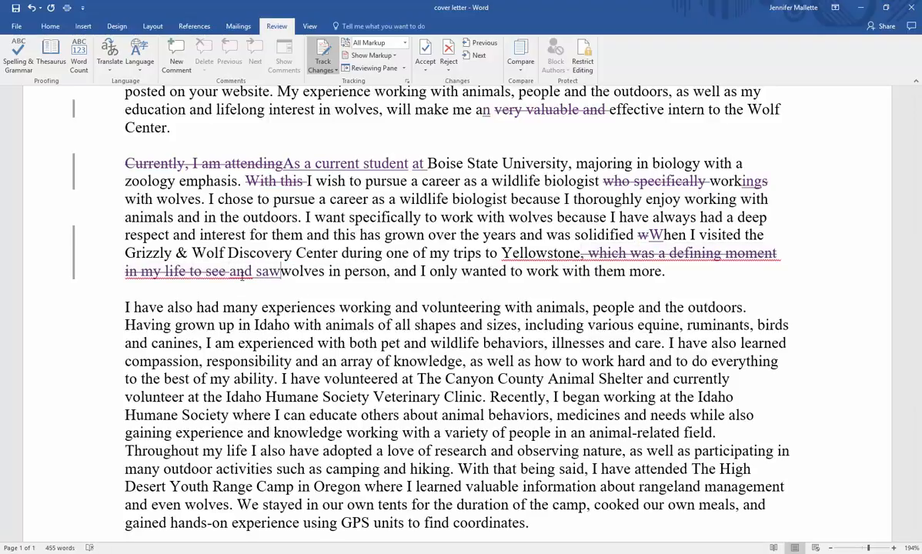
pyautogui.press('Left')
pyautogui.press('Left')
pyautogui.press('Left')
pyautogui.press('Left')
pyautogui.press('Left')
pyautogui.press('Left')
pyautogui.press('Left')
pyautogui.press('Left')
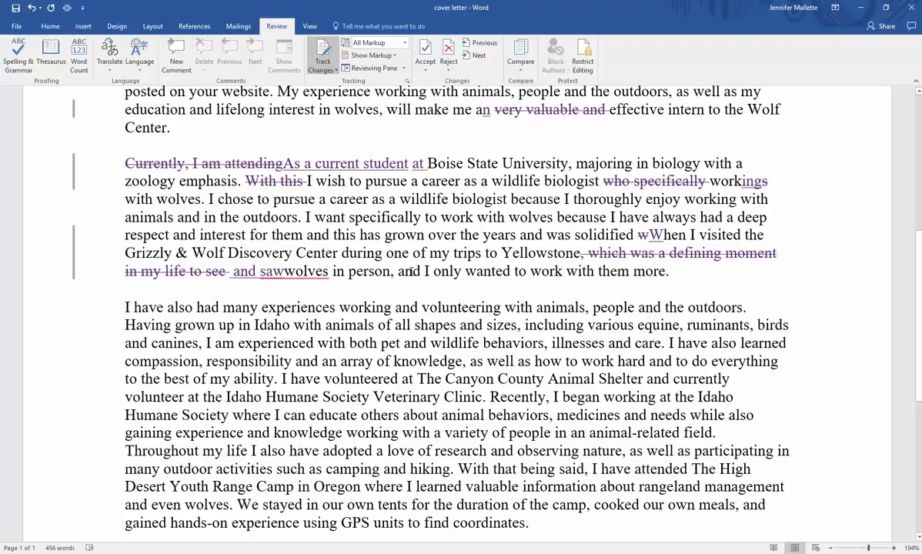
# Step: Delete "only" and "more" from the second paragraph's last sentence and add a space between "saw" and "wolves"
pyautogui.doubleClick(448, 271)
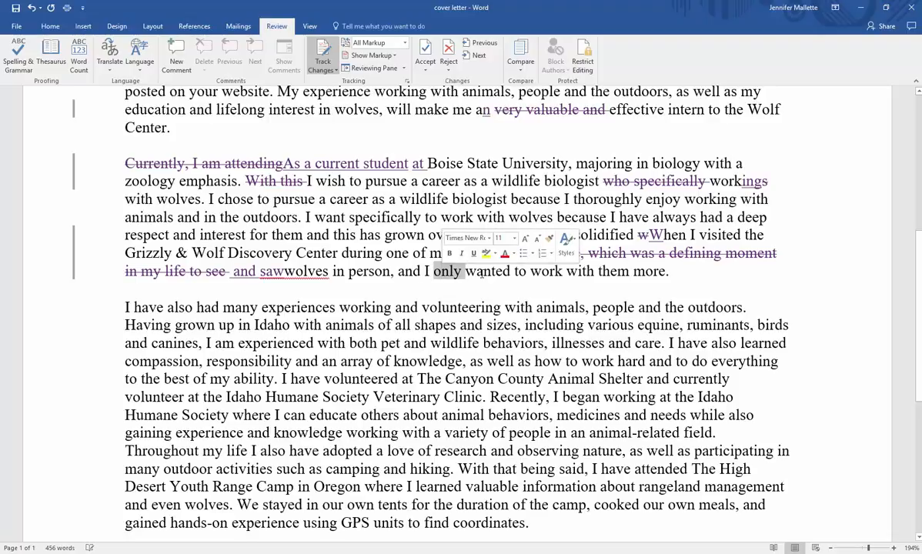
pyautogui.press('Delete')
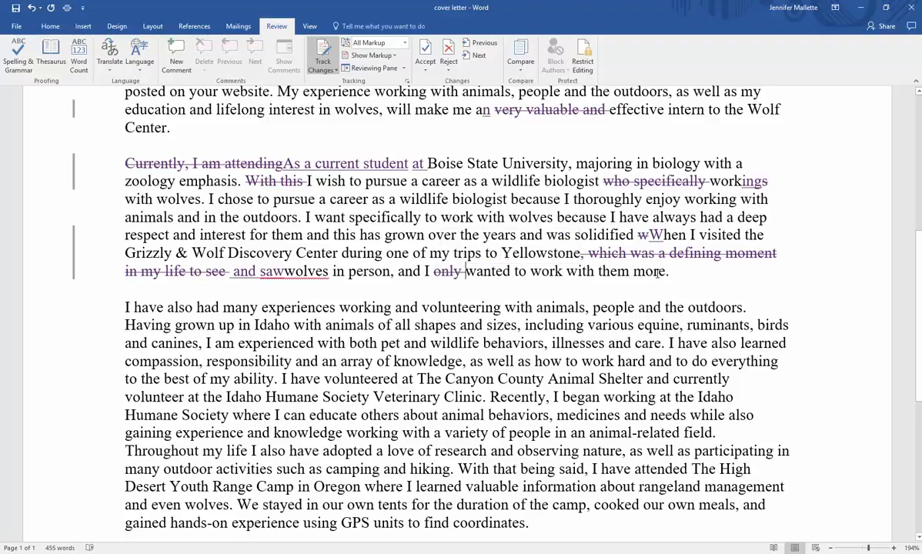
pyautogui.doubleClick(657, 273)
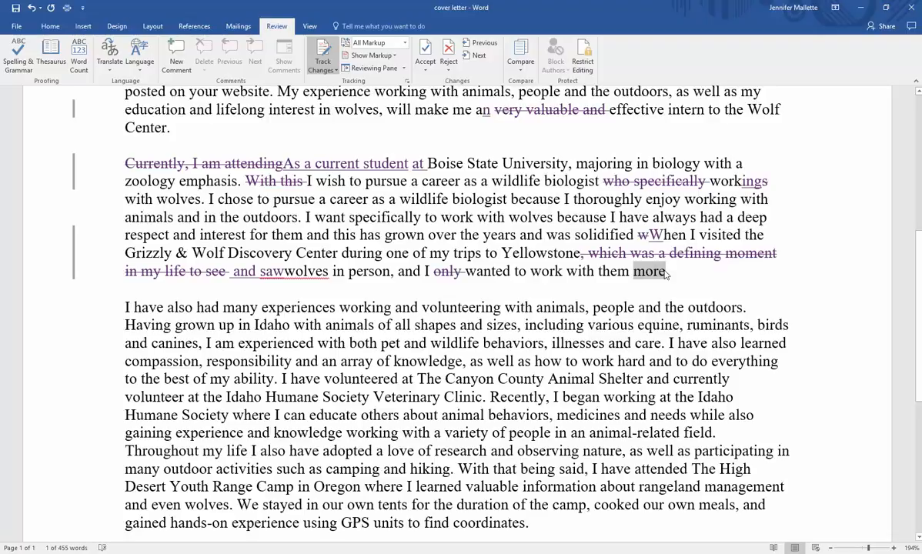
pyautogui.press('Delete')
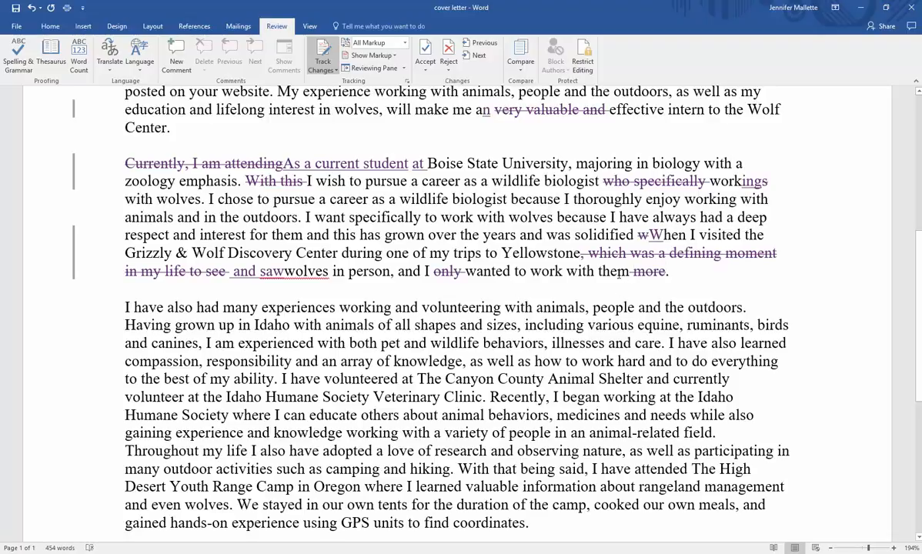
pyautogui.doubleClick(619, 273)
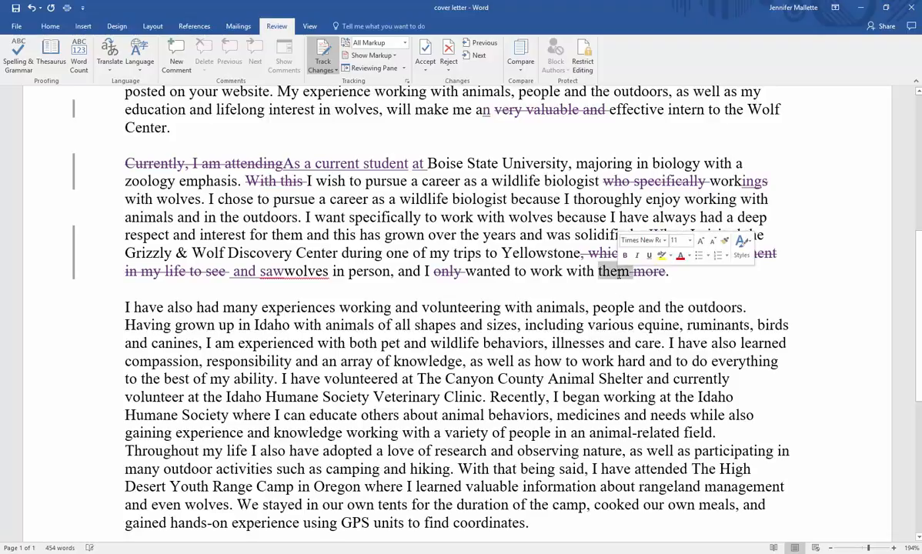
pyautogui.click(284, 271)
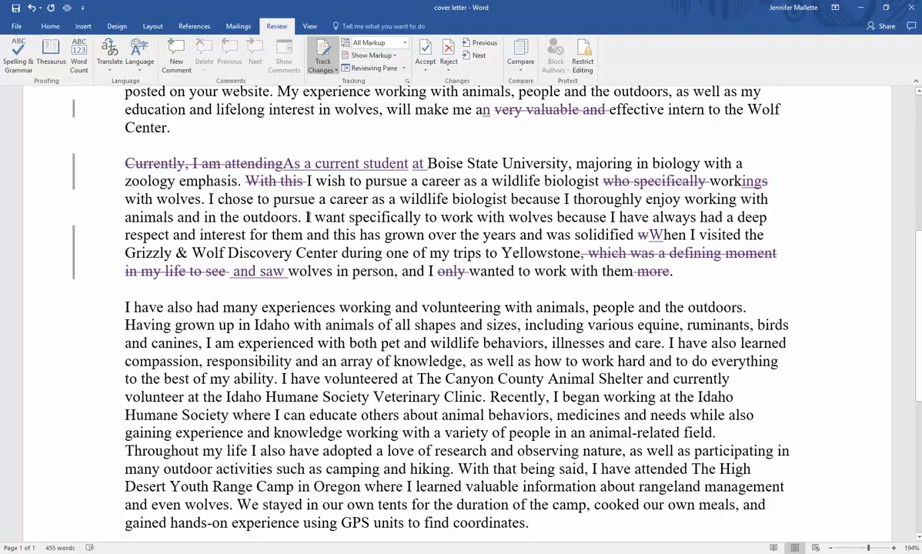
# Step: Delete the passage from "I want specifically to work with wolves" through "was solidified", and the "and" after "in person,"
pyautogui.moveTo(305, 217); pyautogui.dragTo(633, 234)
pyautogui.press('Delete')
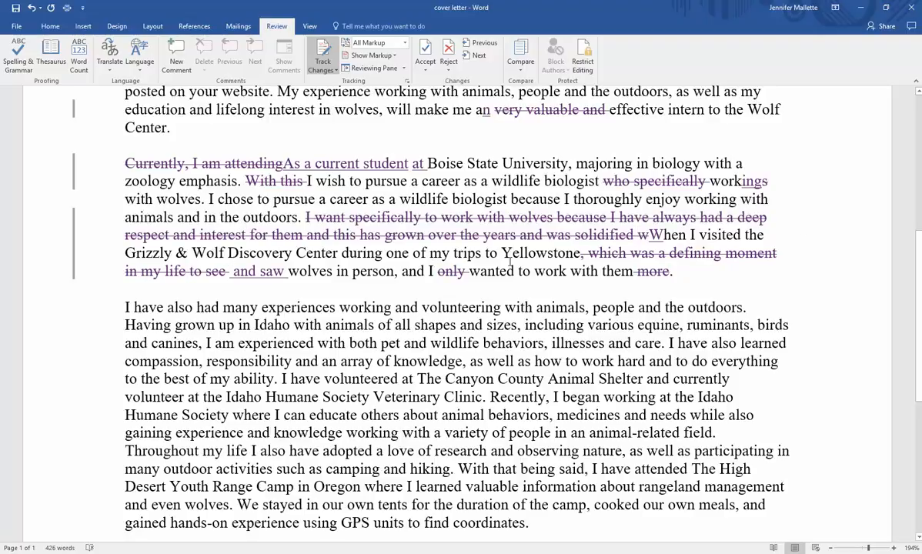
pyautogui.doubleClick(422, 271)
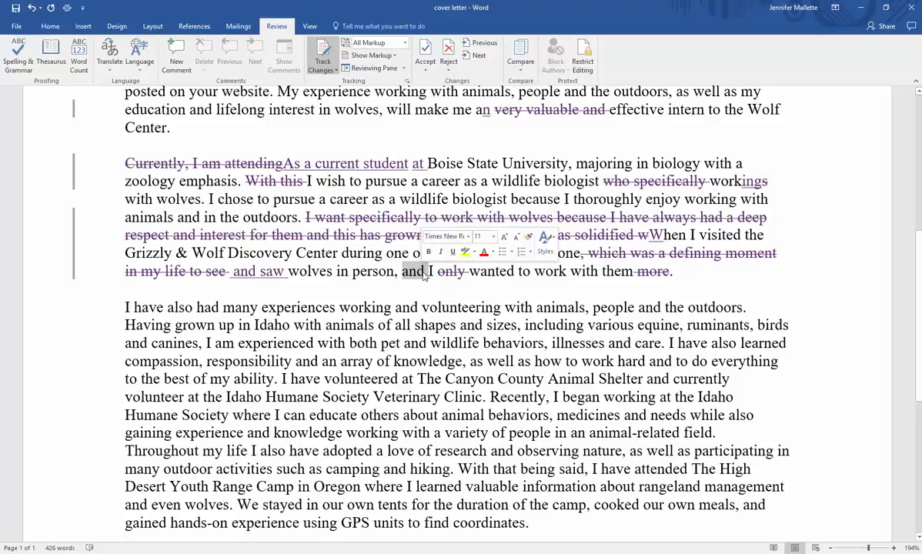
pyautogui.press('Delete')
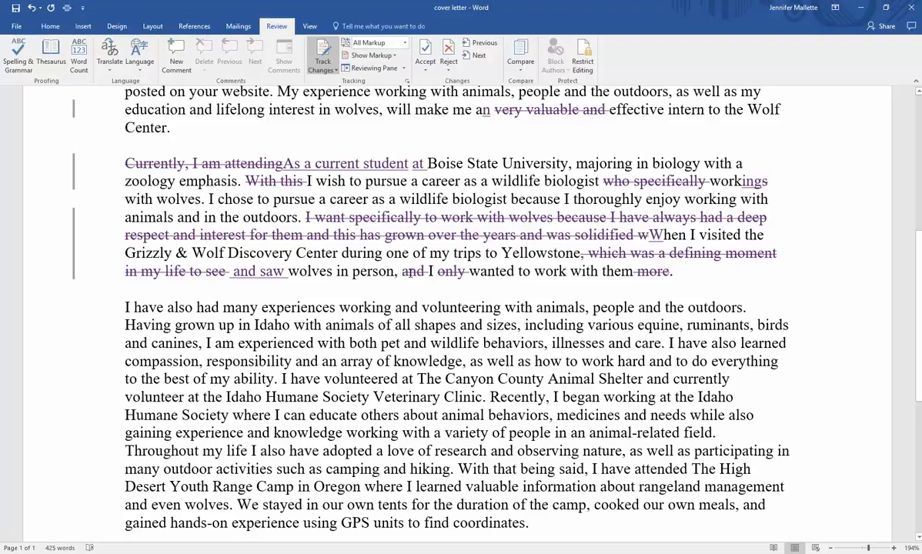
# Step: Insert "not only did this trip solidify my respect and interest" after "wolves in person," in the second paragraph's last sentence
pyautogui.write('not only ')
pyautogui.write('did it solid')
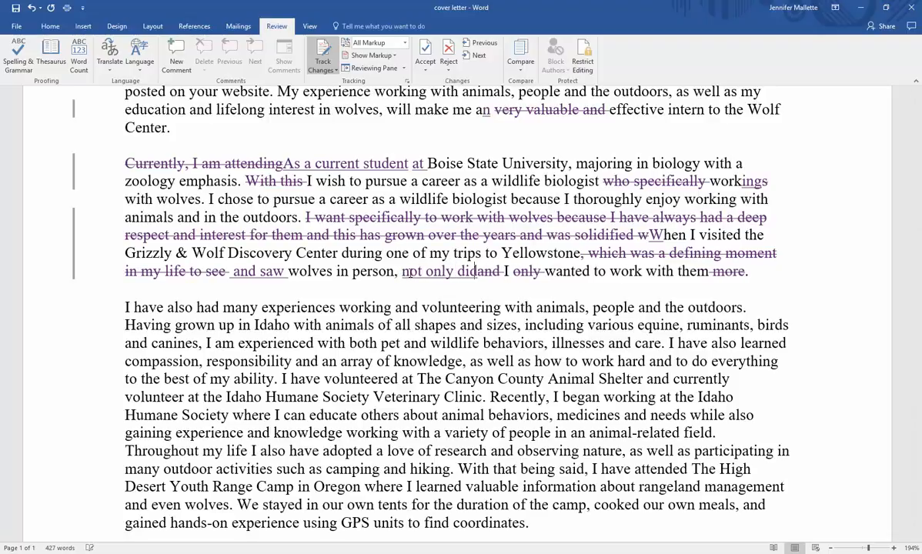
pyautogui.press('BackSpace')
pyautogui.press('BackSpace')
pyautogui.press('BackSpace')
pyautogui.press('BackSpace')
pyautogui.press('BackSpace')
pyautogui.press('BackSpace')
pyautogui.press('BackSpace')
pyautogui.press('BackSpace')
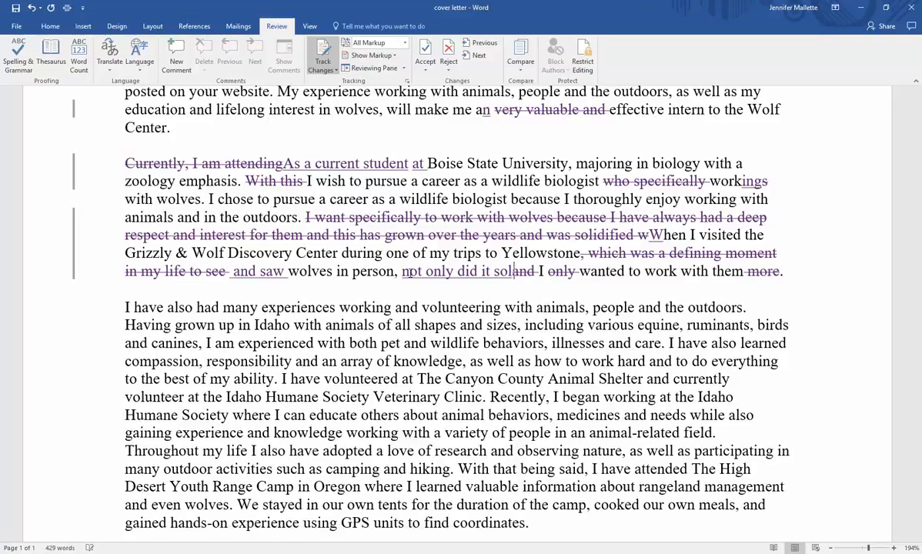
pyautogui.write('this tip')
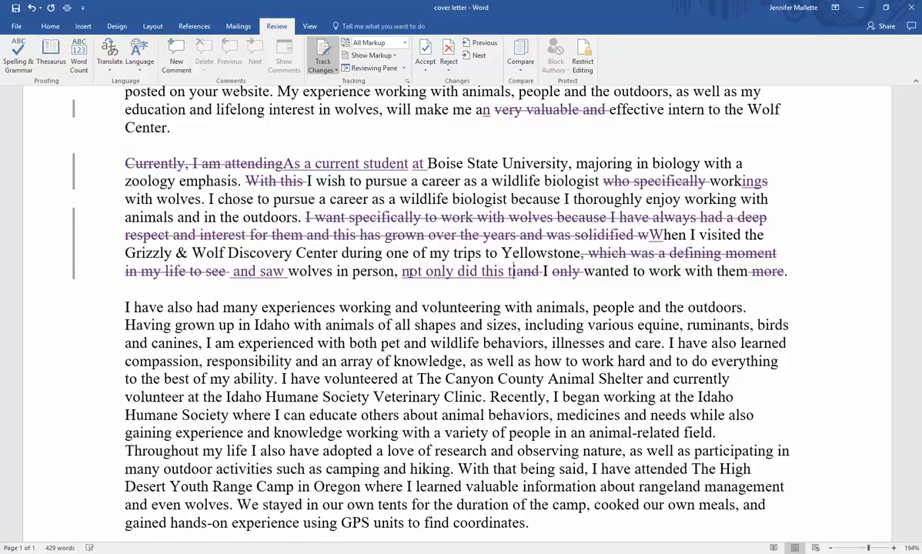
pyautogui.press('BackSpace')
pyautogui.press('BackSpace')
pyautogui.write('rip solidif')
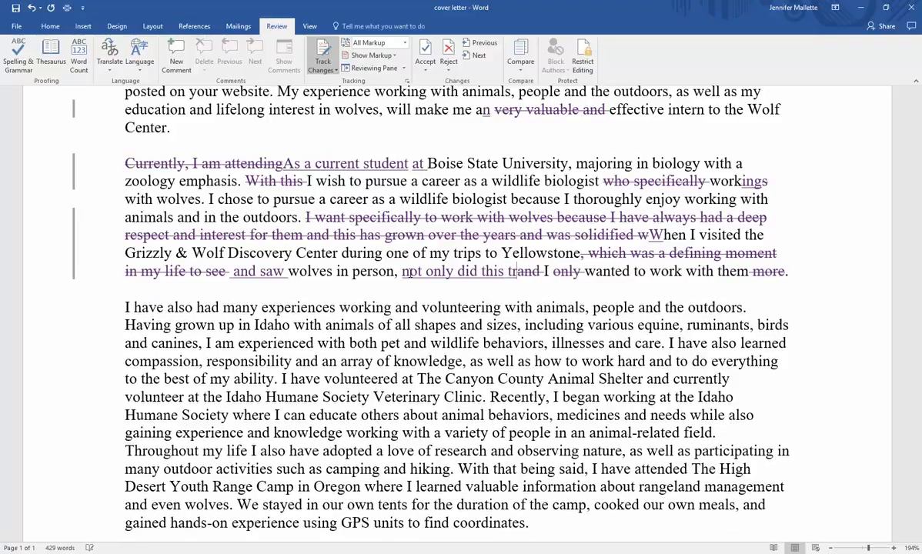
pyautogui.write('y my ')
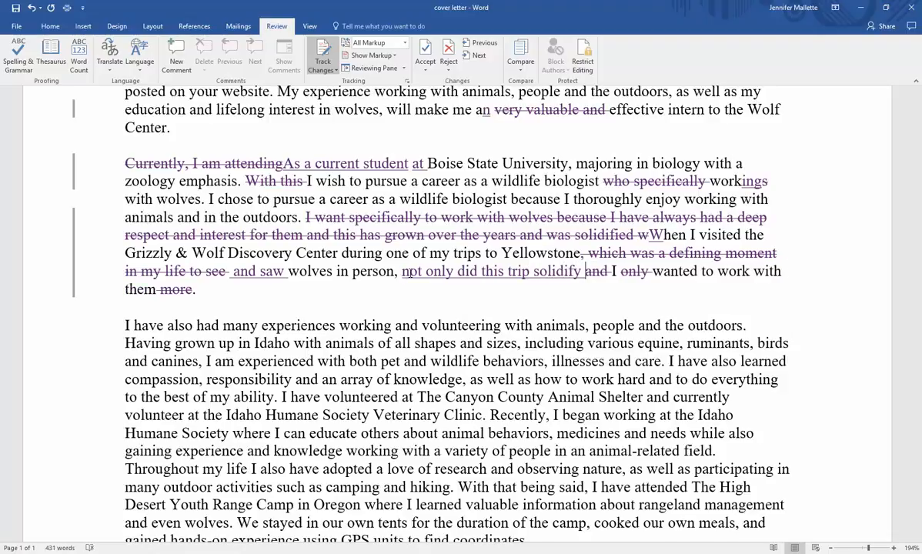
pyautogui.write('respe')
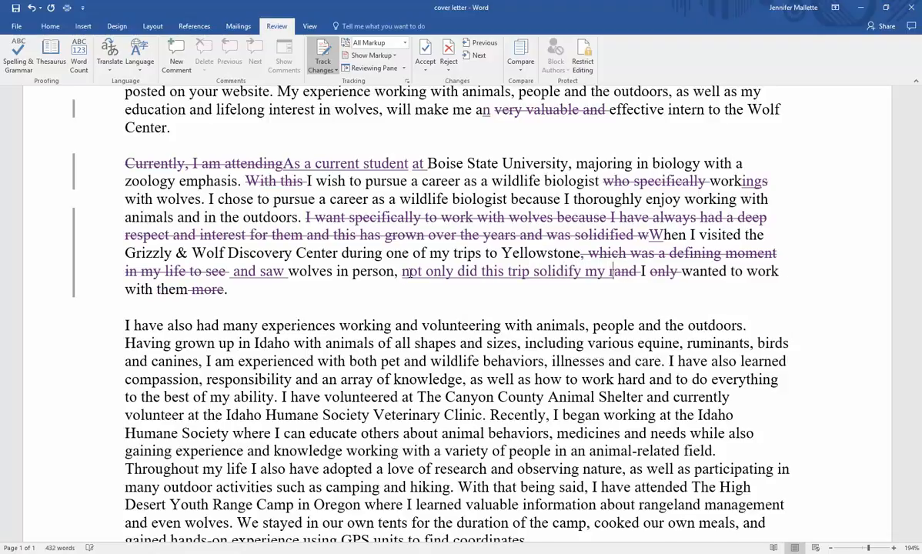
pyautogui.write('d interest')
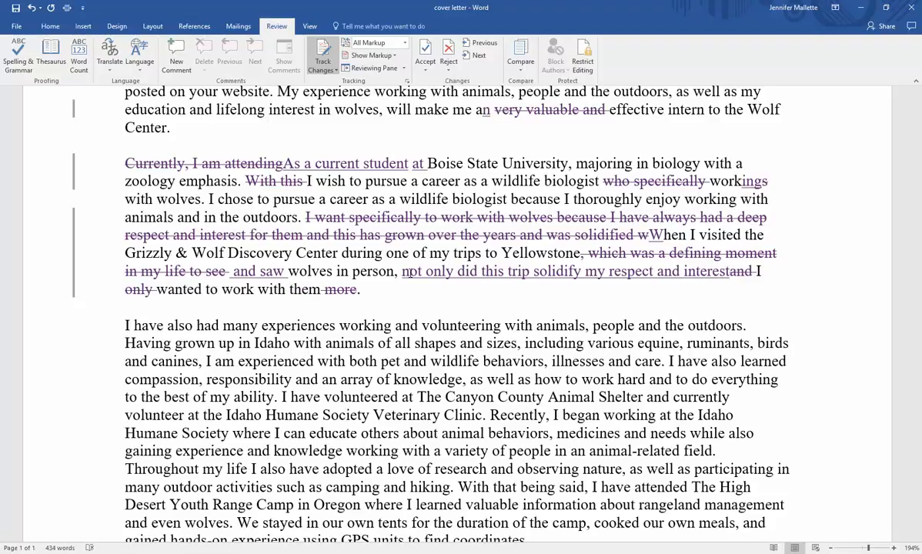
# Step: Continue the inserted clause with ", but it also made me" after "interest"
pyautogui.write(', bu')
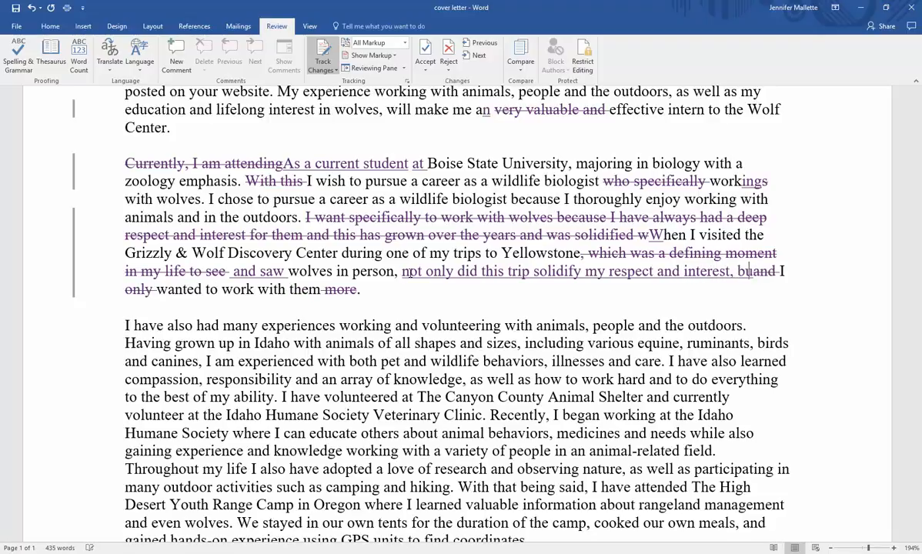
pyautogui.write('t it')
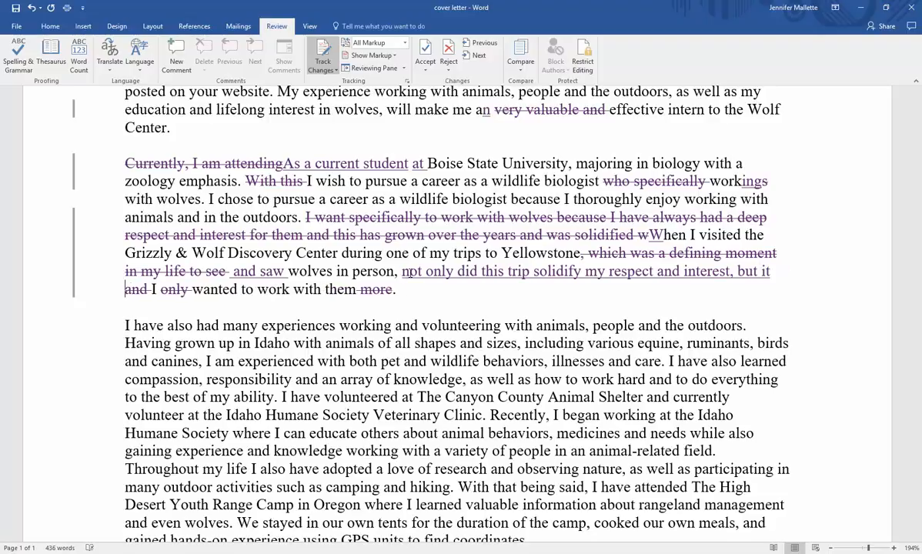
pyautogui.write(' also ')
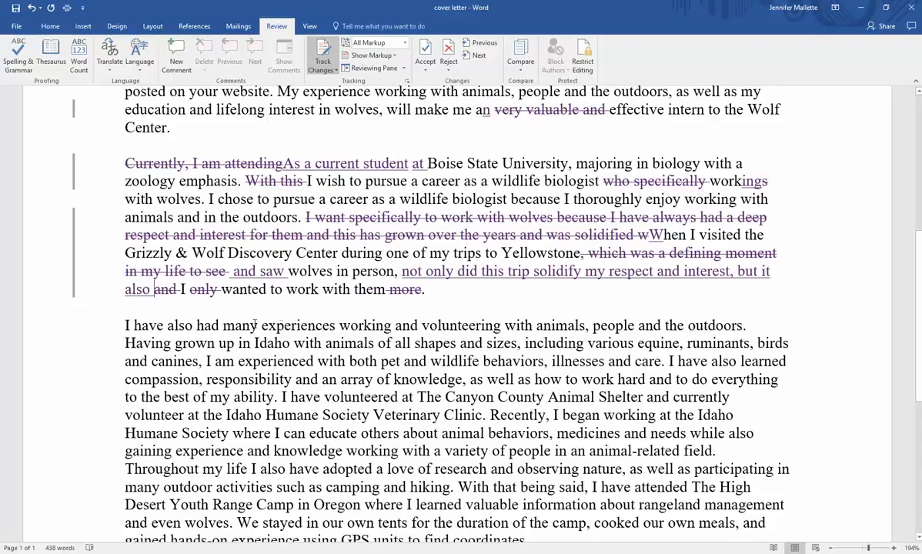
pyautogui.write('made me')
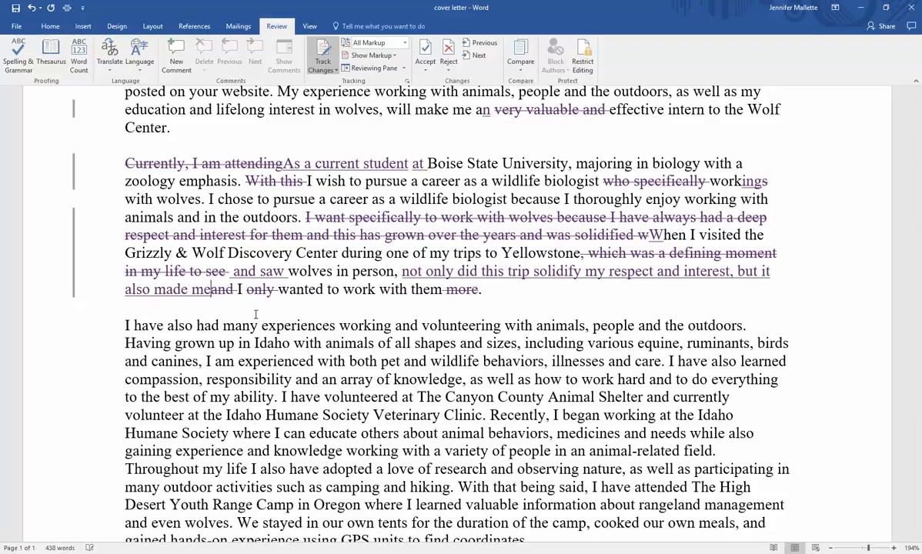
# Step: Delete the "I" that follows the inserted "made me"
pyautogui.press('Right')
pyautogui.press('Right')
pyautogui.press('Right')
pyautogui.press('Right')
pyautogui.write('\\')
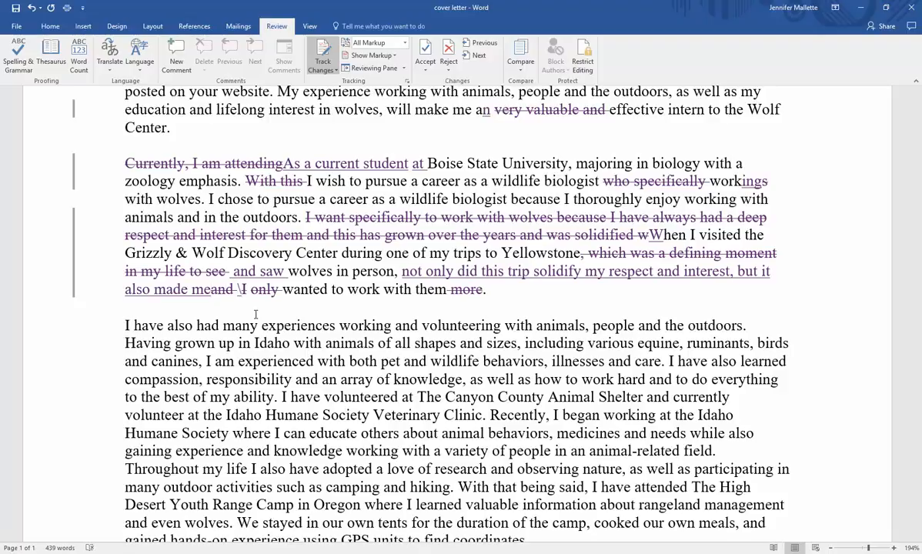
pyautogui.press('BackSpace')
# Step: Change "wanted" to "want" in the second paragraph's last sentence
pyautogui.press('Right')
pyautogui.press('Right')
pyautogui.press('Right')
pyautogui.press('Right')
pyautogui.press('Right')
pyautogui.press('Right')
pyautogui.press('Right')
pyautogui.press('Right')
pyautogui.press('Right')
pyautogui.press('Right')
pyautogui.press('Right')
pyautogui.press('Right')
pyautogui.press('Right')
pyautogui.press('Right')
pyautogui.press('Right')
pyautogui.press('Right')
pyautogui.press('Right')
pyautogui.press('Left')
pyautogui.press('Left')
pyautogui.press('Left')
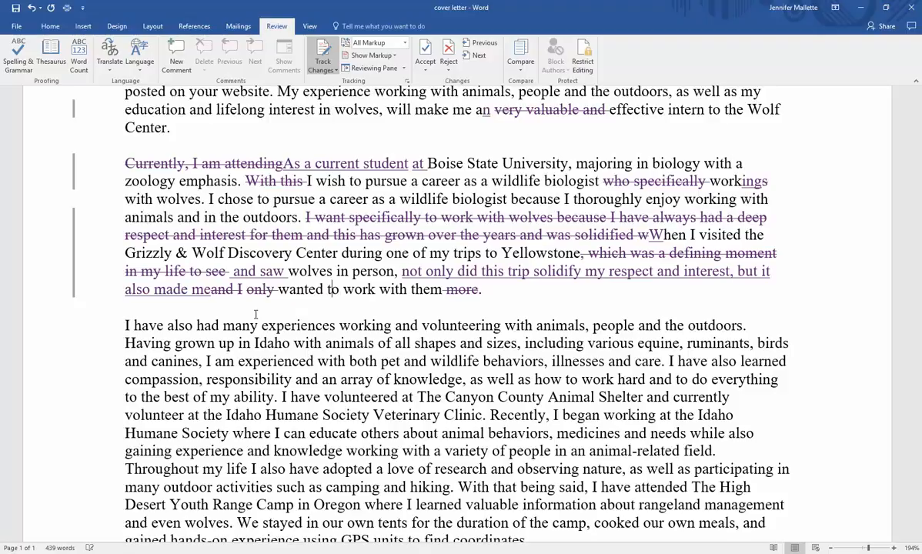
pyautogui.press('BackSpace')
pyautogui.press('BackSpace')
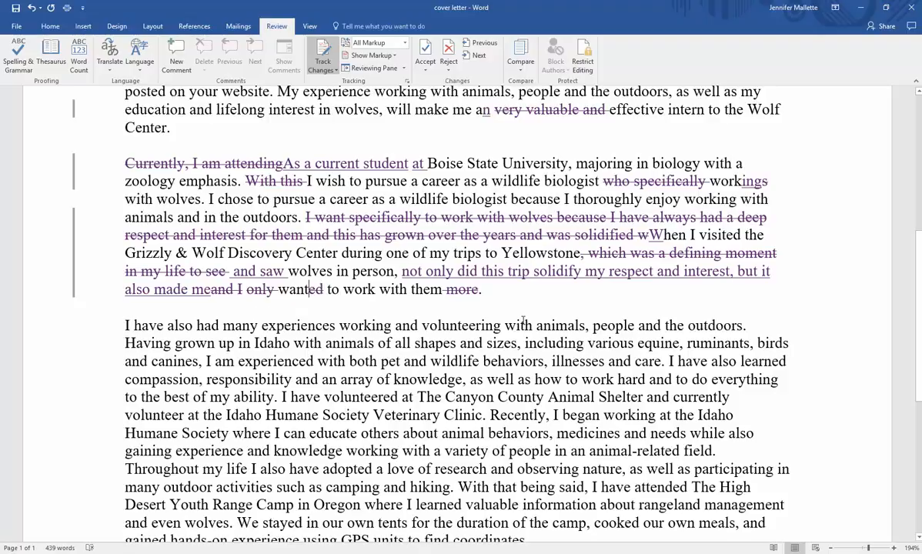
# Step: Replace "them" with "wolves" at the end of the second paragraph
pyautogui.click(521, 325)
pyautogui.doubleClick(426, 291)
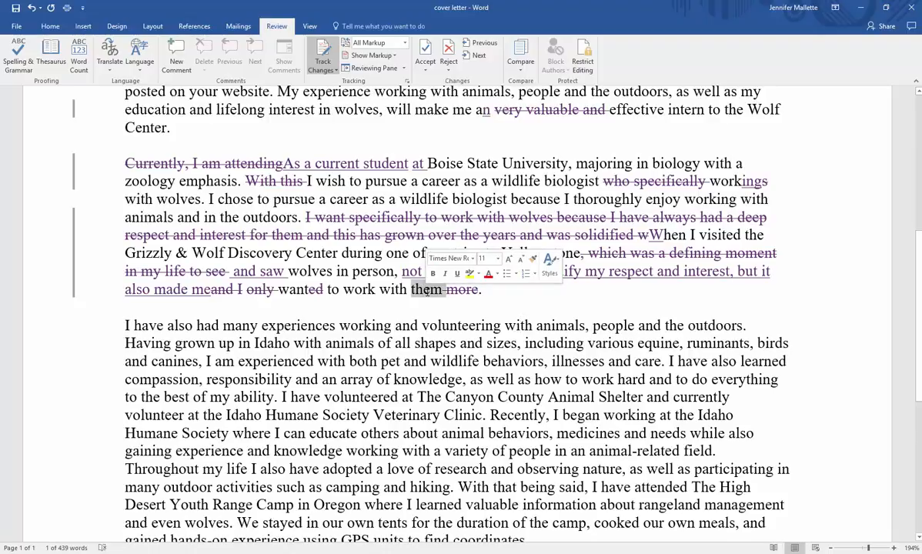
pyautogui.write('wolves')
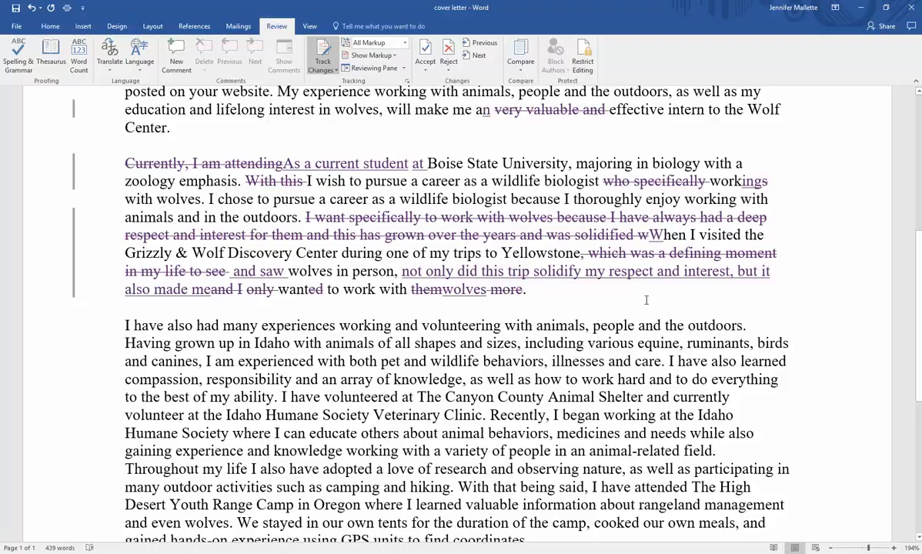
# Step: Highlight in yellow the third paragraph's passage from "Having grown up in Idaho" through "birds and canines"
pyautogui.scroll(-3, 646, 300)
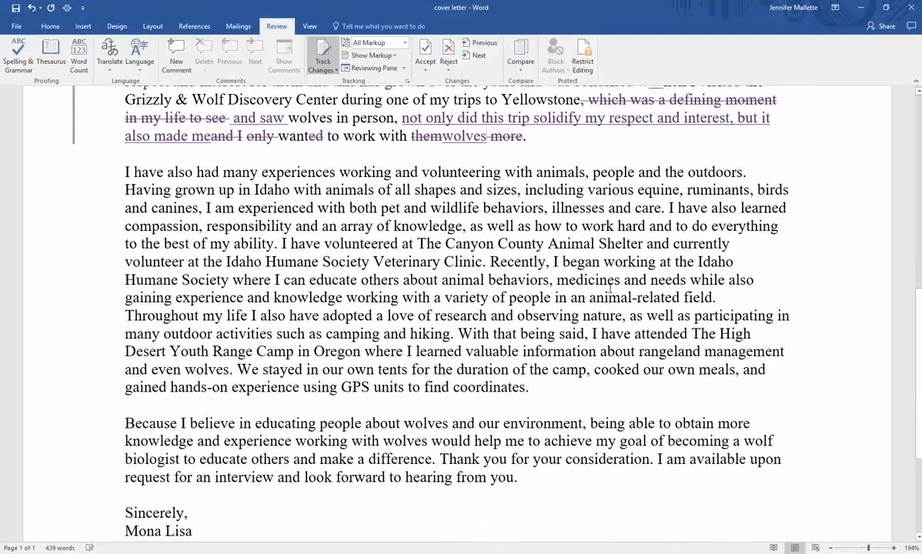
pyautogui.scroll(-1, 611, 289)
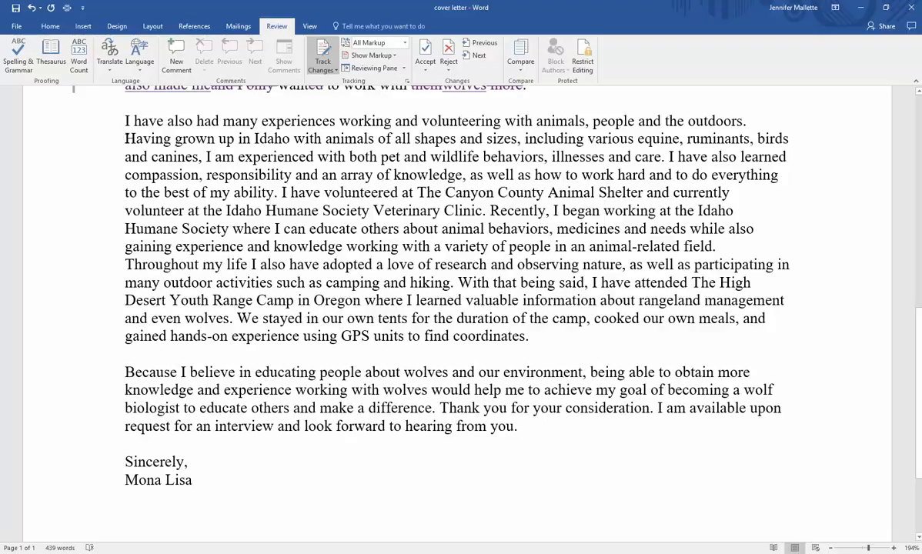
pyautogui.moveTo(121, 137); pyautogui.dragTo(198, 138)
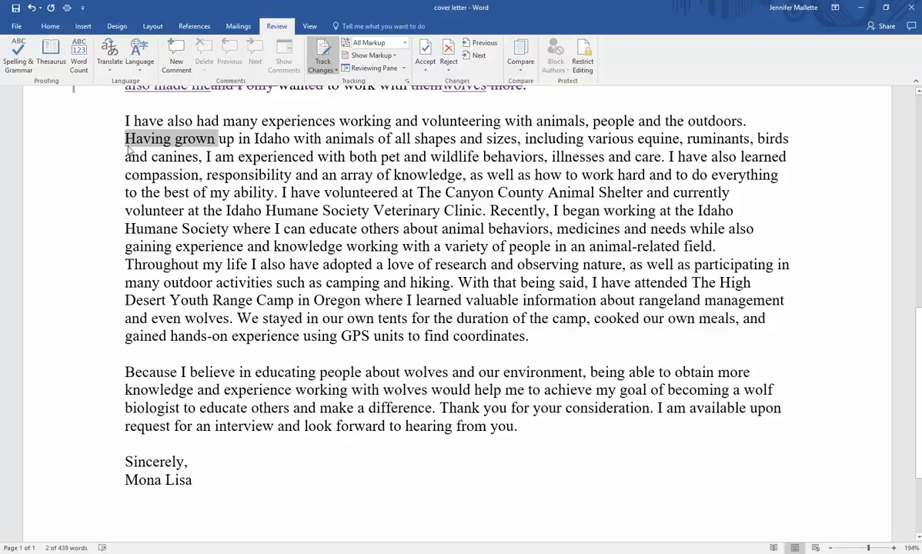
pyautogui.click(128, 151)
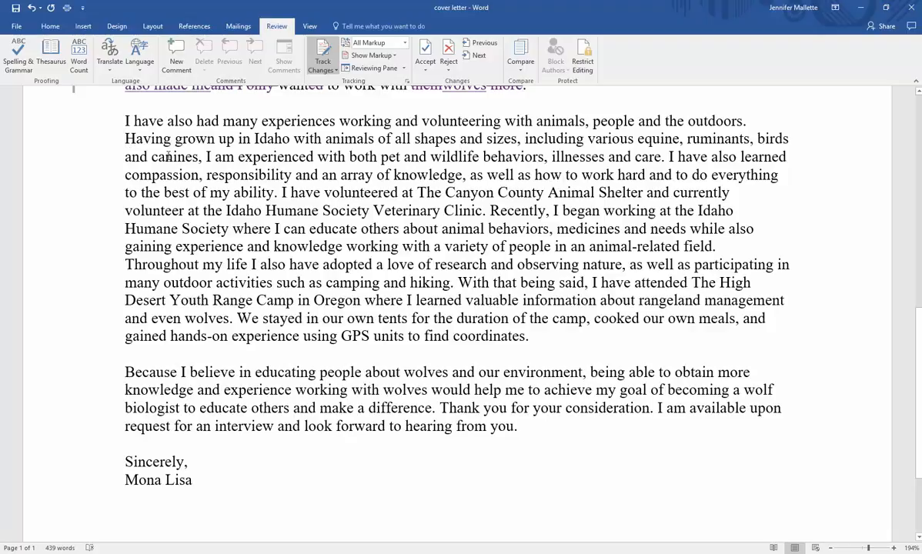
pyautogui.moveTo(121, 140); pyautogui.dragTo(199, 156)
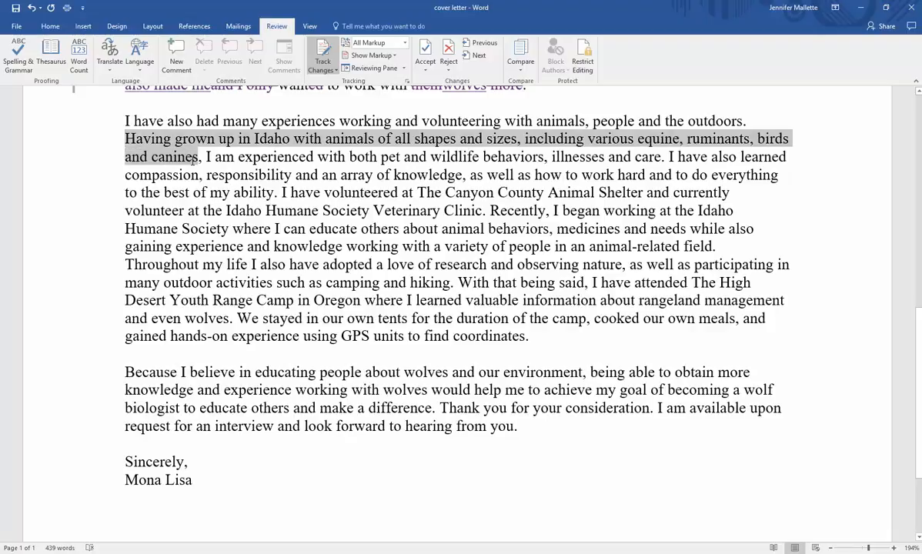
pyautogui.click(276, 188)
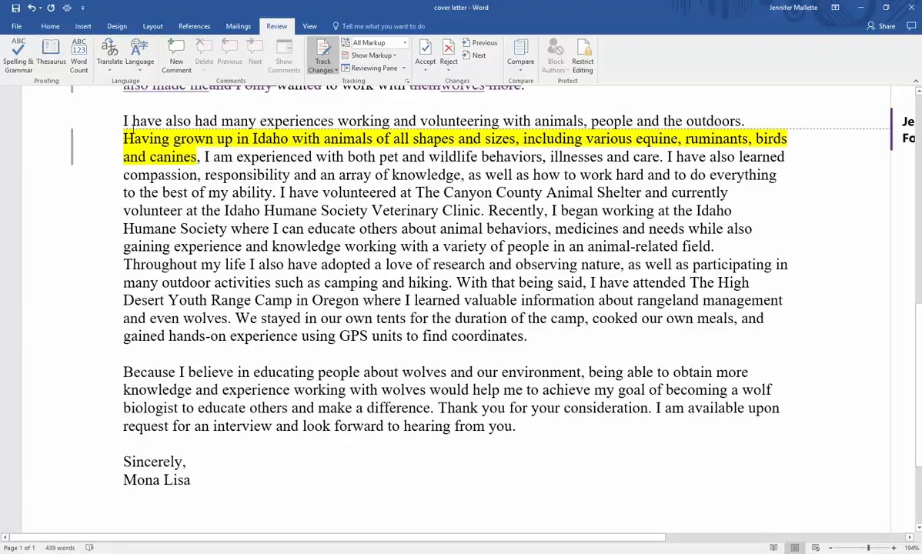
# Step: Replace "Having grown up in Idaho with animals of all shapes and sizes, including" with "Because I grew up around"
pyautogui.moveTo(133, 137)
pyautogui.moveTo(126, 138); pyautogui.dragTo(263, 140)
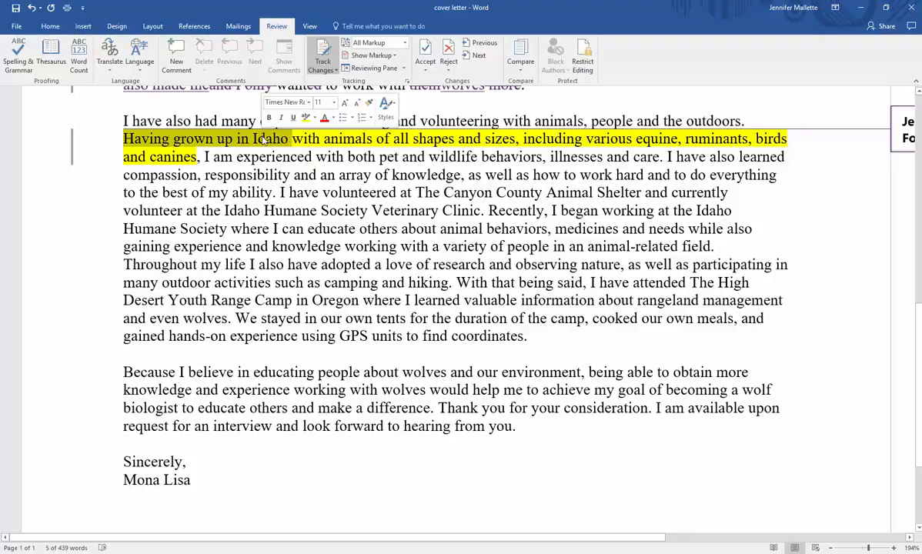
pyautogui.write('Because I g')
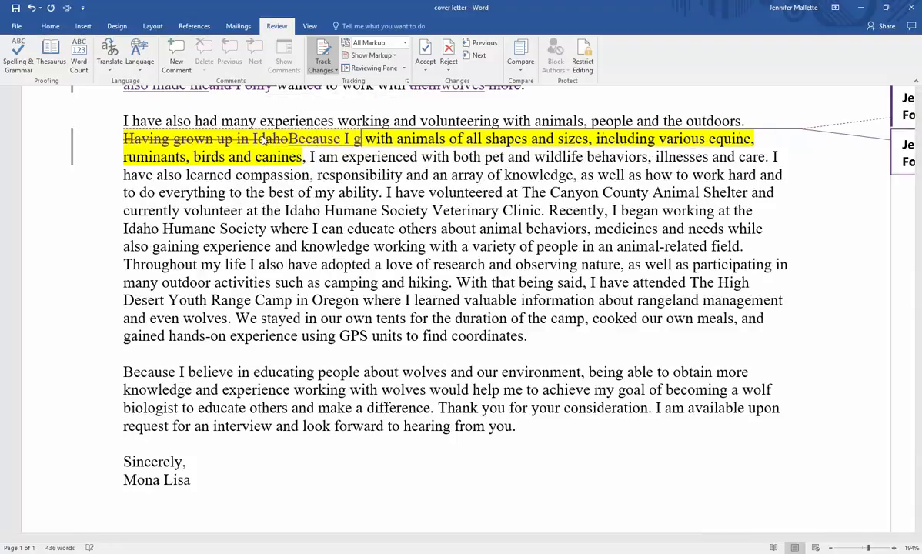
pyautogui.write('rew up ar')
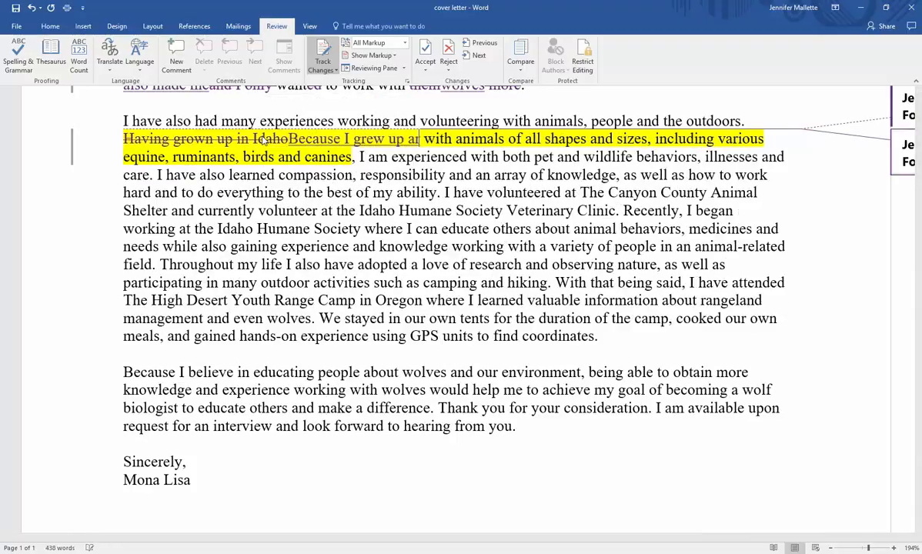
pyautogui.write('ound with')
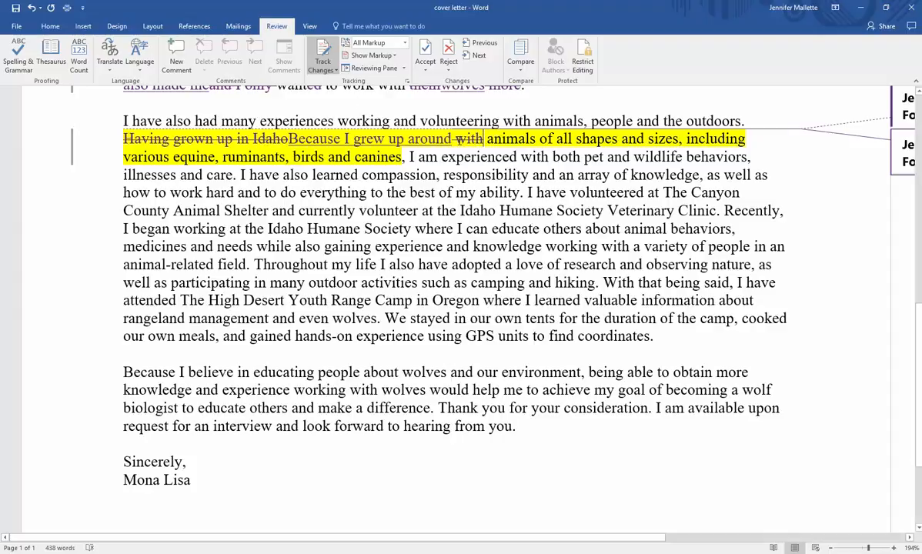
pyautogui.moveTo(454, 139); pyautogui.dragTo(739, 139)
pyautogui.press('Delete')
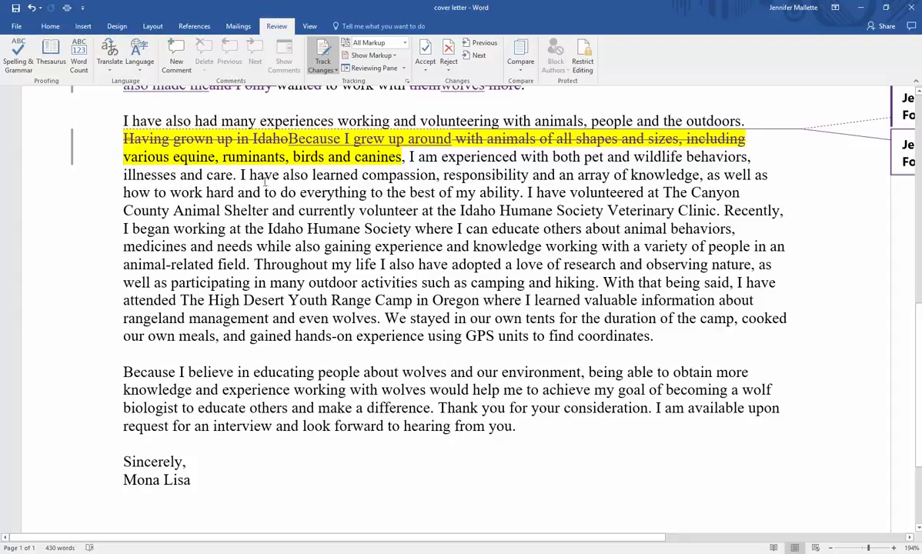
# Step: Delete the sentence from "I have also learned compassion" through "the best of my ability." and add a space after "around"
pyautogui.moveTo(241, 175); pyautogui.dragTo(528, 194)
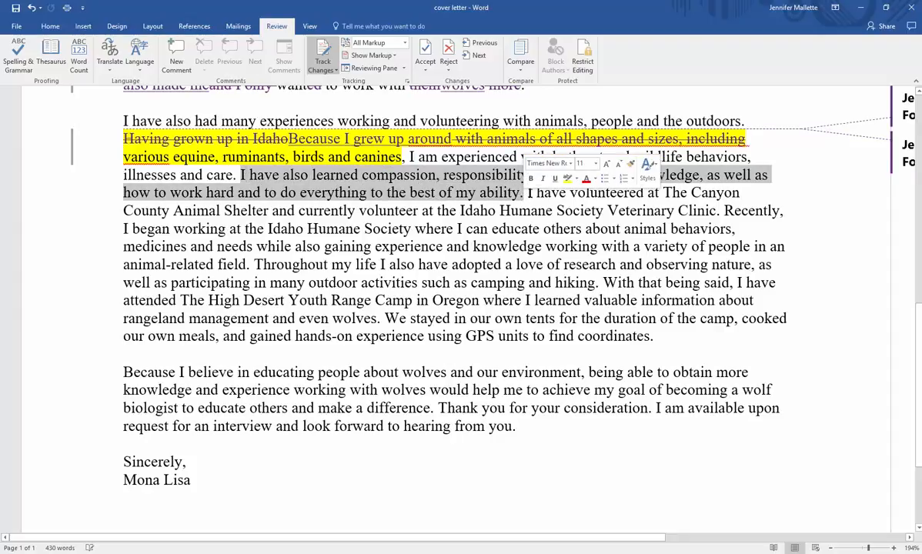
pyautogui.press('Delete')
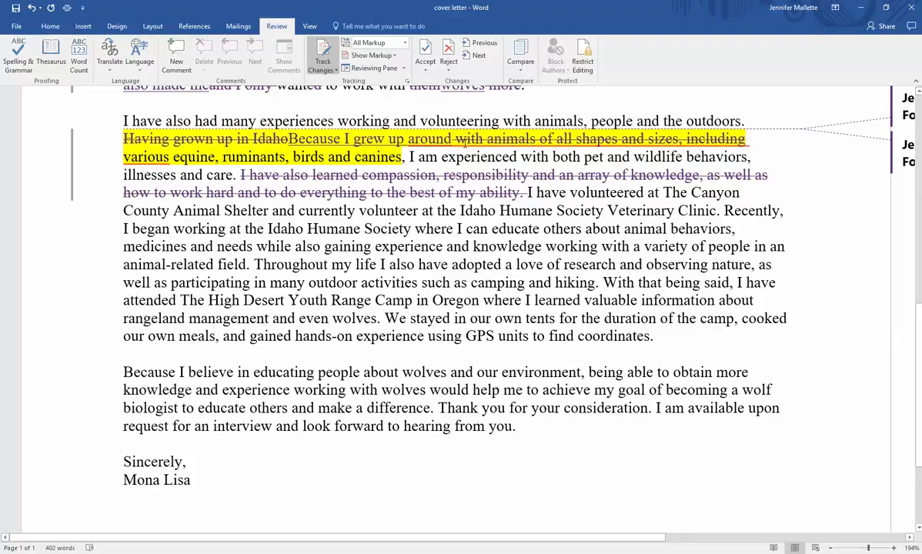
pyautogui.click(454, 139)
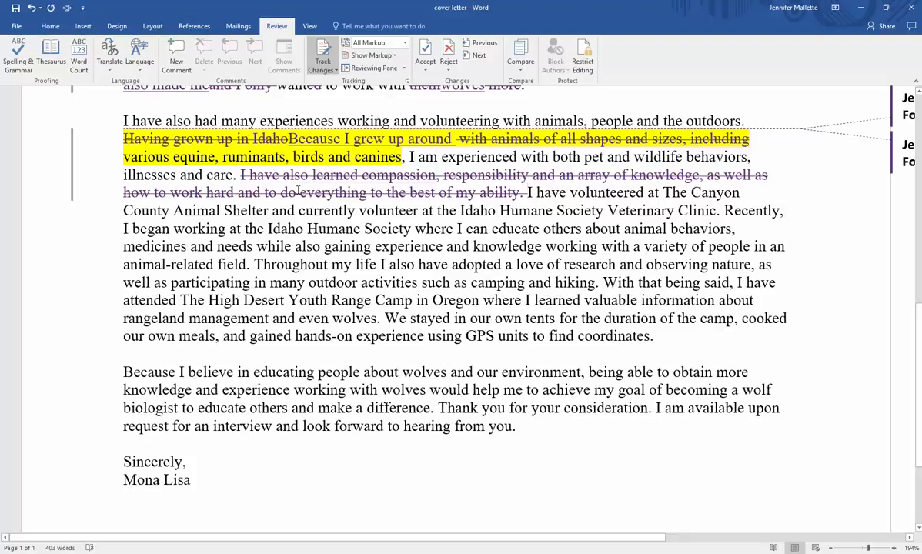
pyautogui.moveTo(298, 191)
pyautogui.moveTo(528, 194); pyautogui.dragTo(611, 193)
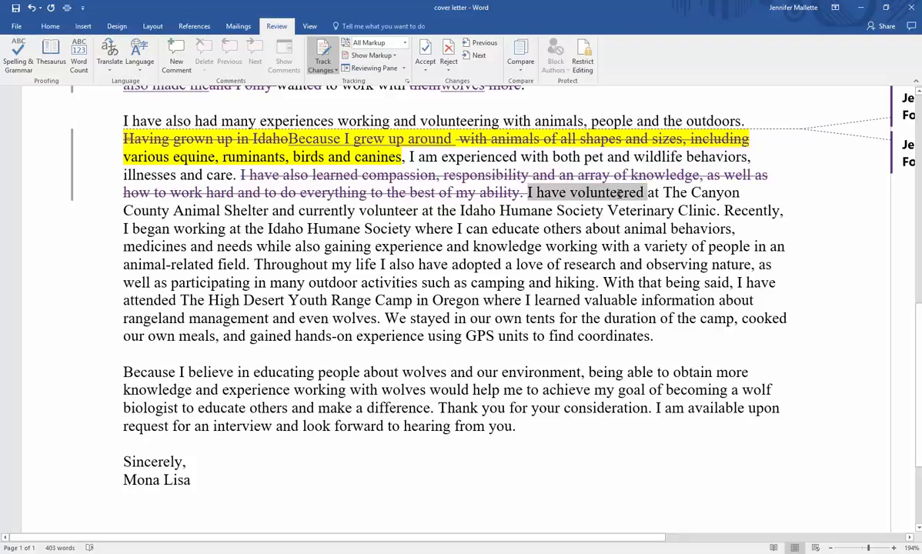
pyautogui.click(613, 193)
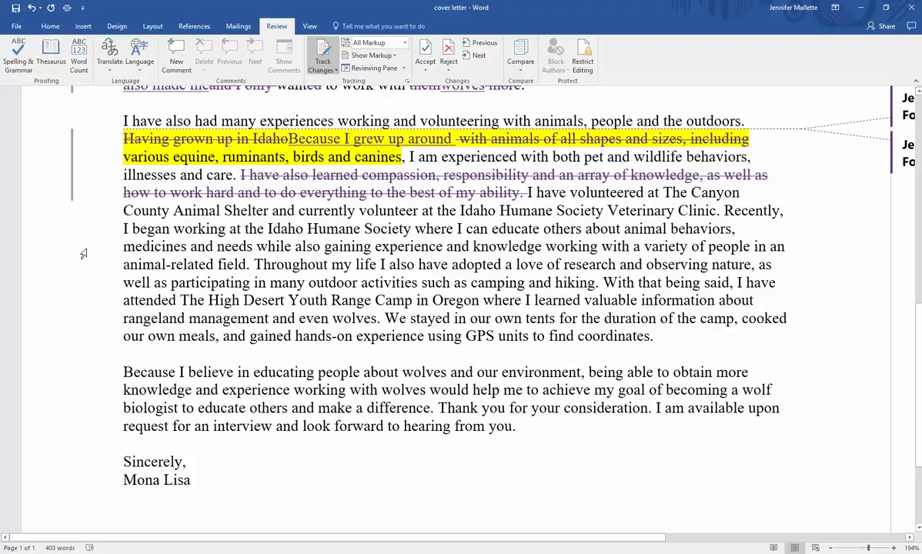
pyautogui.press('Down')
# Step: Underline the clause "Throughout my life I also have adopted a love of research and observing nature," and highlight it in yellow
pyautogui.moveTo(255, 264); pyautogui.dragTo(758, 270)
pyautogui.click(787, 253)
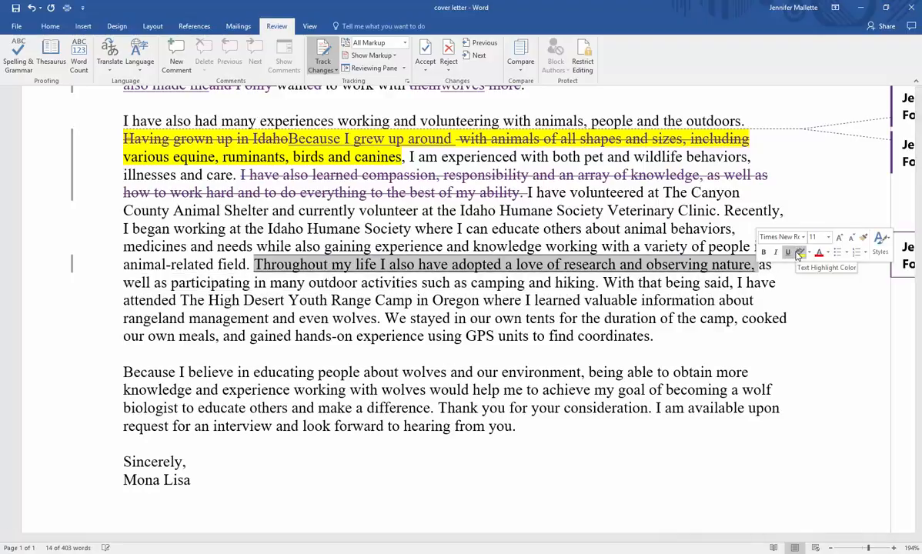
pyautogui.click(799, 254)
pyautogui.click(777, 283)
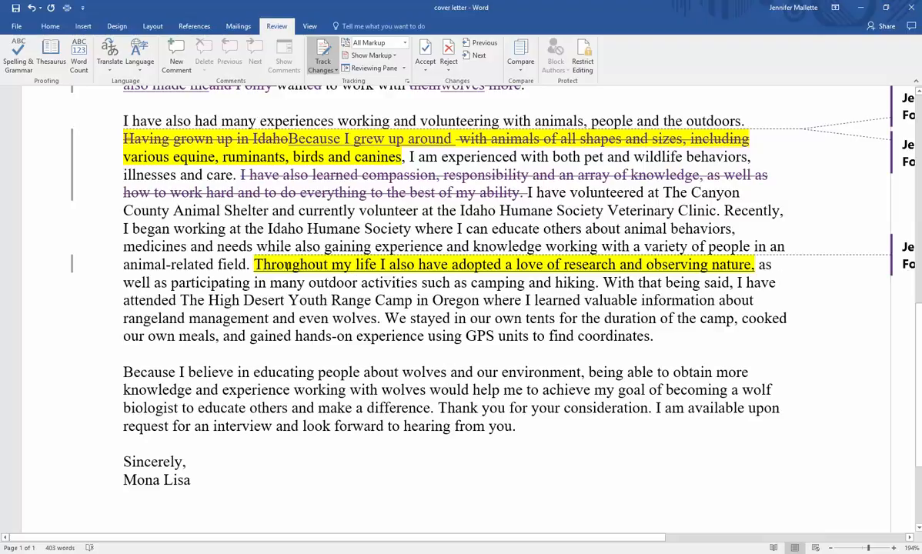
# Step: Replace the passage from "Throughout my life" through "as well as" with "As well as volunteering for these organizations, I have"
pyautogui.click(489, 266)
pyautogui.moveTo(489, 270); pyautogui.dragTo(167, 283)
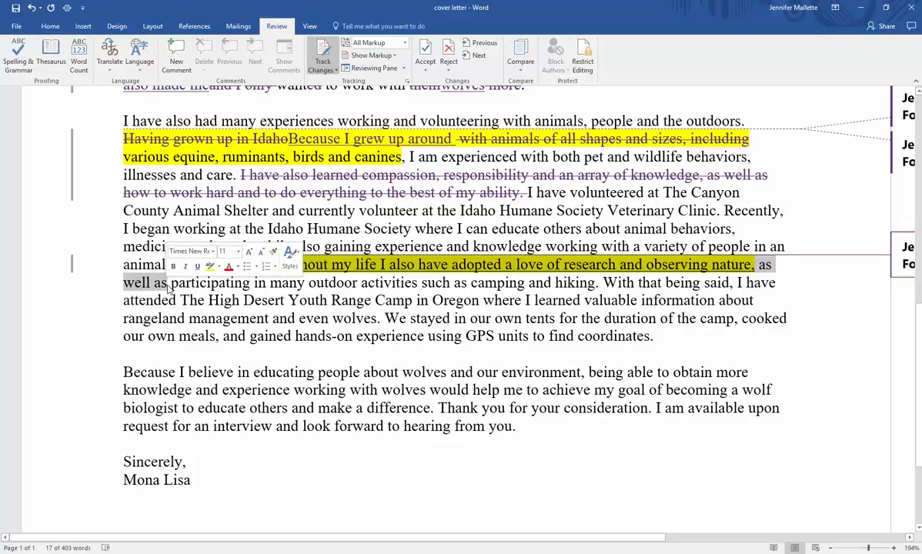
pyautogui.write('As well as volunte')
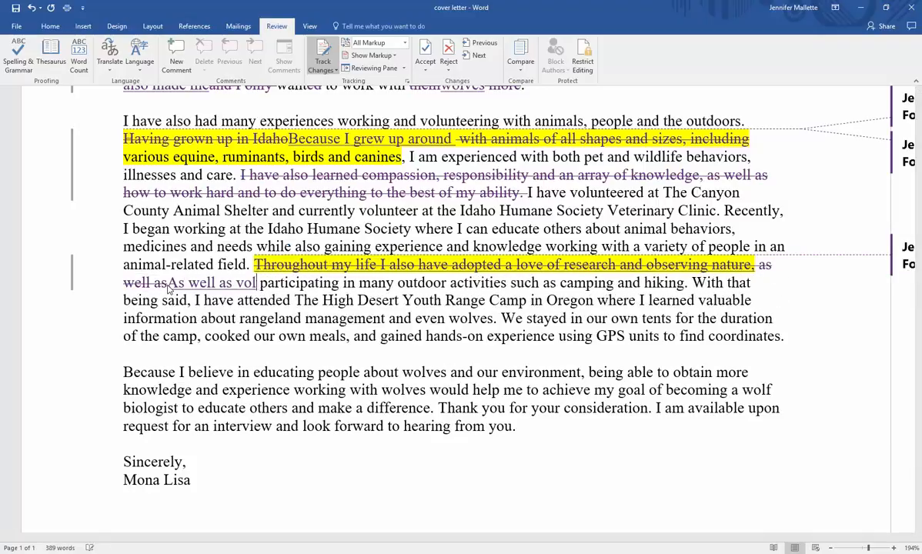
pyautogui.write('ering for these')
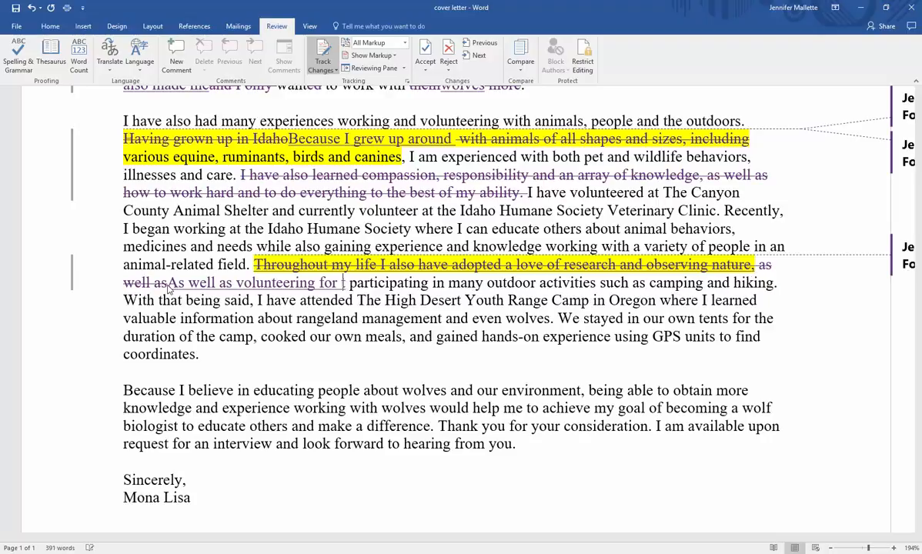
pyautogui.write(' organizations')
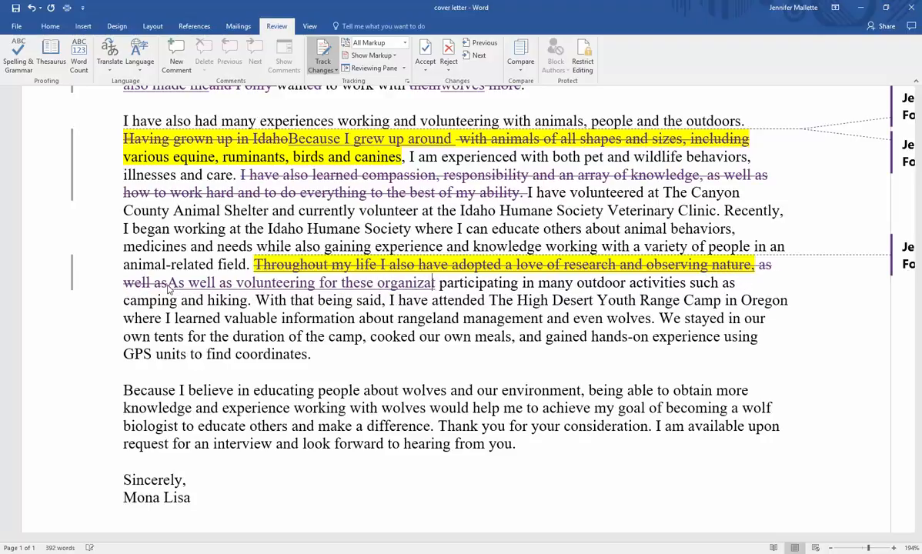
pyautogui.write(', I have')
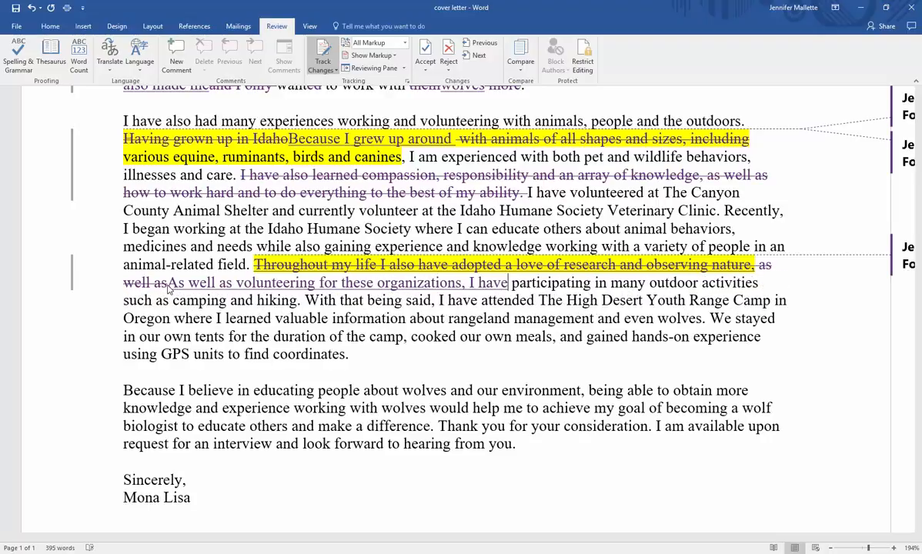
# Step: Change "participating" to "participated" in the sentence about outdoor activities
pyautogui.click(588, 283)
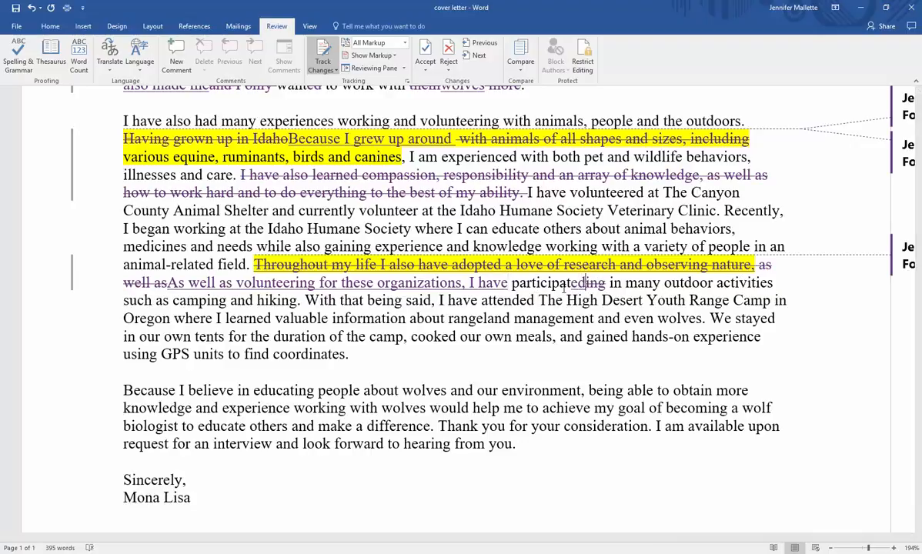
pyautogui.press('BackSpace')
pyautogui.press('BackSpace')
pyautogui.press('BackSpace')
pyautogui.write('ed')
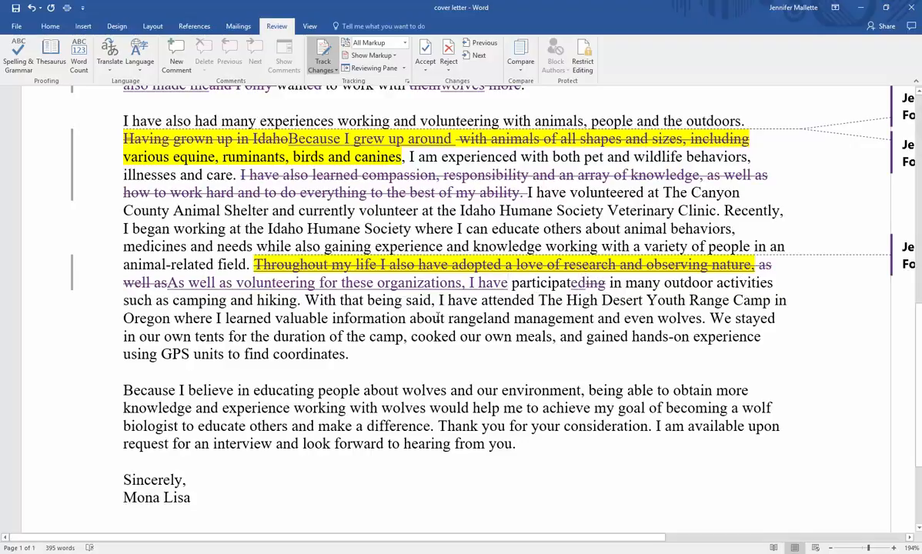
# Step: Replace "With that being said," with "For example," before "I have attended The High Desert Youth Range Camp"
pyautogui.moveTo(305, 301); pyautogui.dragTo(443, 301)
pyautogui.write('For ')
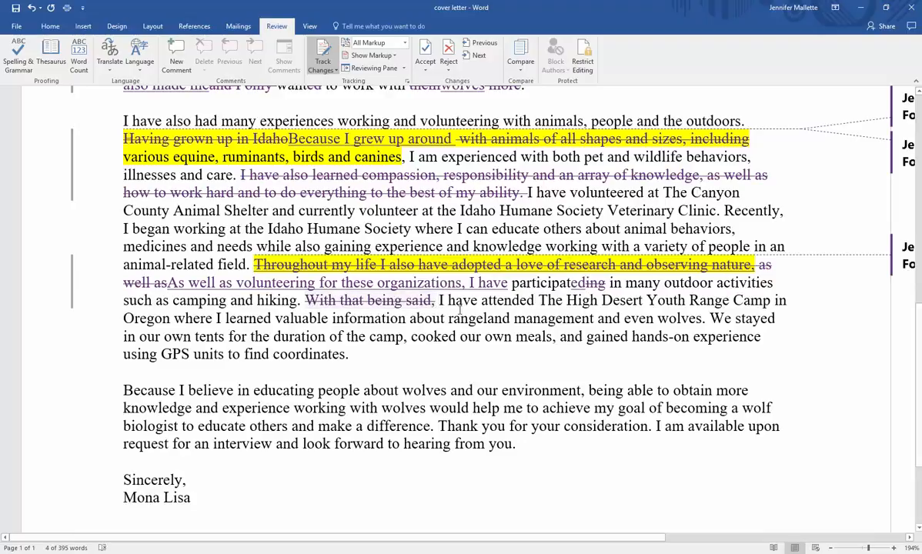
pyautogui.write('example')
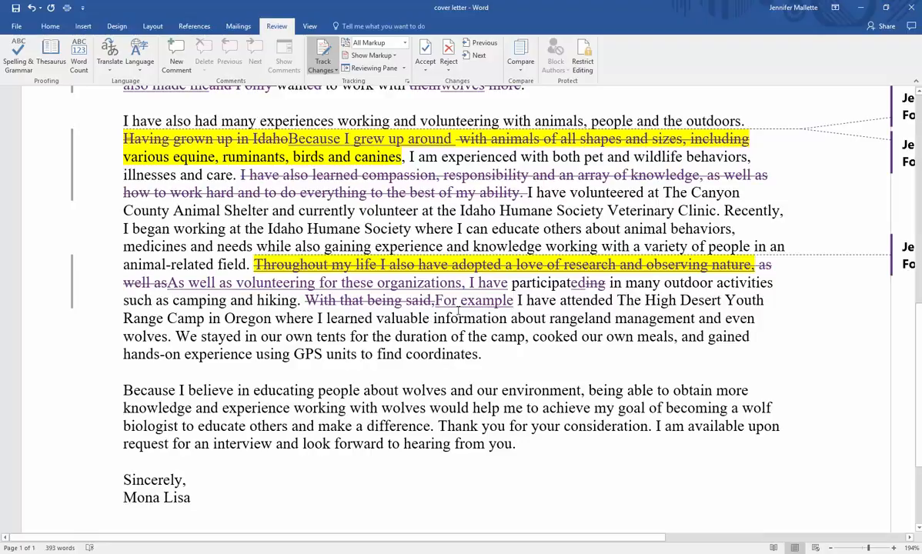
pyautogui.write(',')
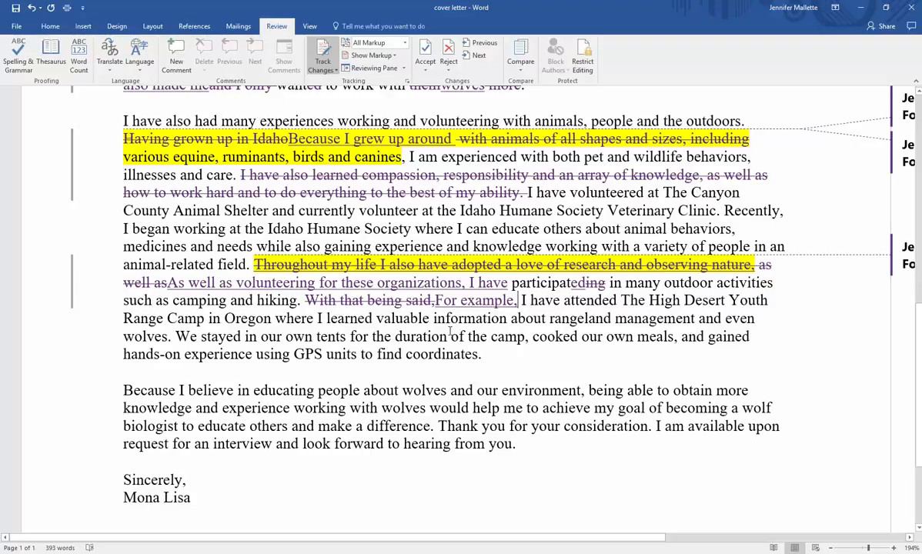